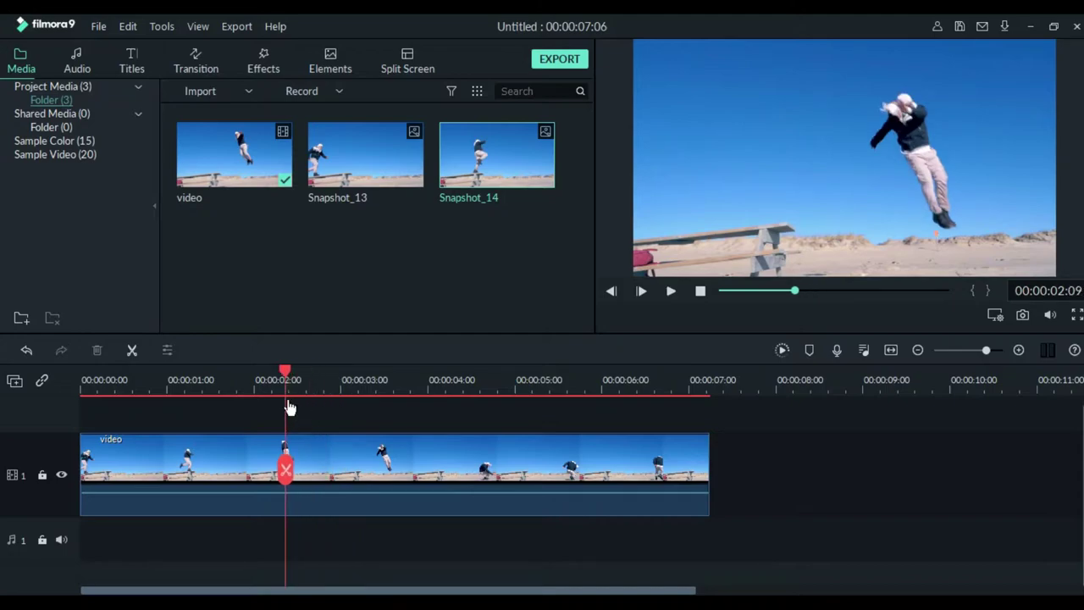
- Capture snapshots of the video at the mid-air pose (00:00:02:09) and the landing pose (00:00:03:14)
{"action": "left_click", "coordinate": [1022, 314]}
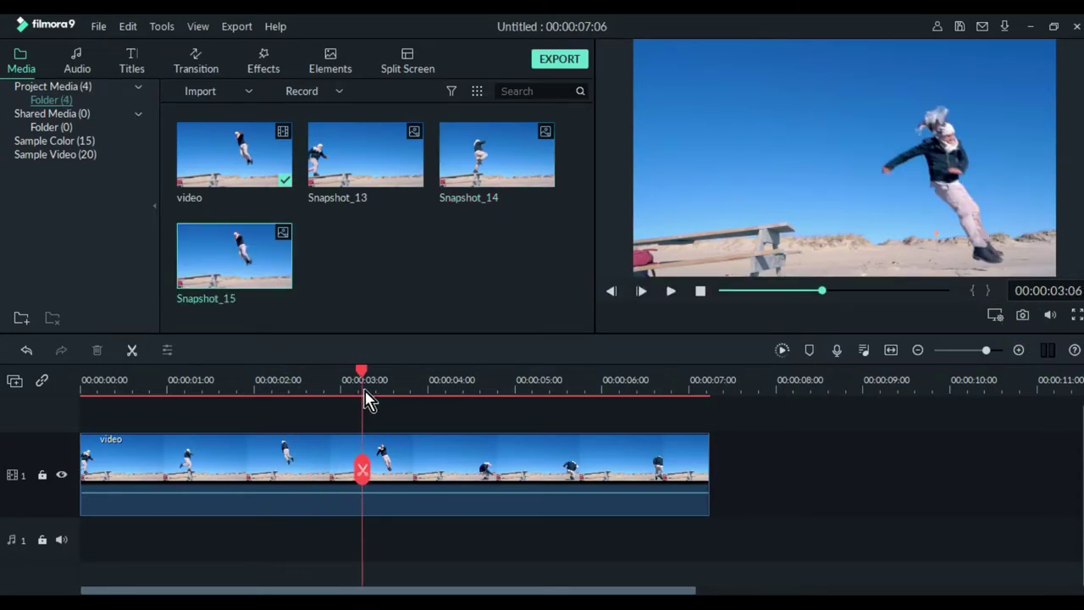
{"action": "left_click", "coordinate": [1022, 314]}
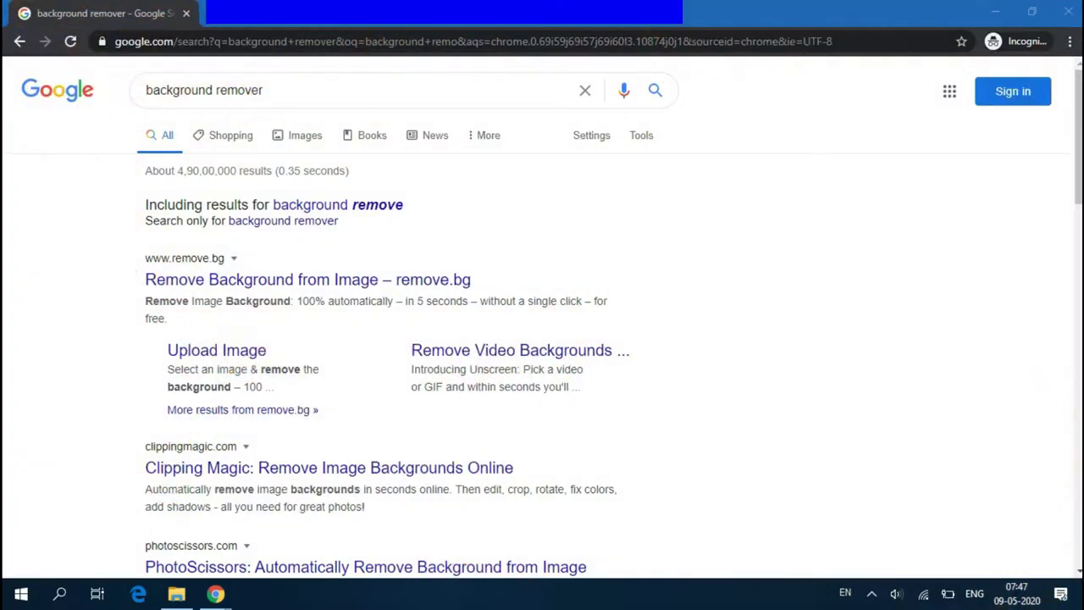
- On the remove.bg website, remove the background from Snapshot_3 and download the resulting image
{"action": "left_click", "coordinate": [254, 280]}
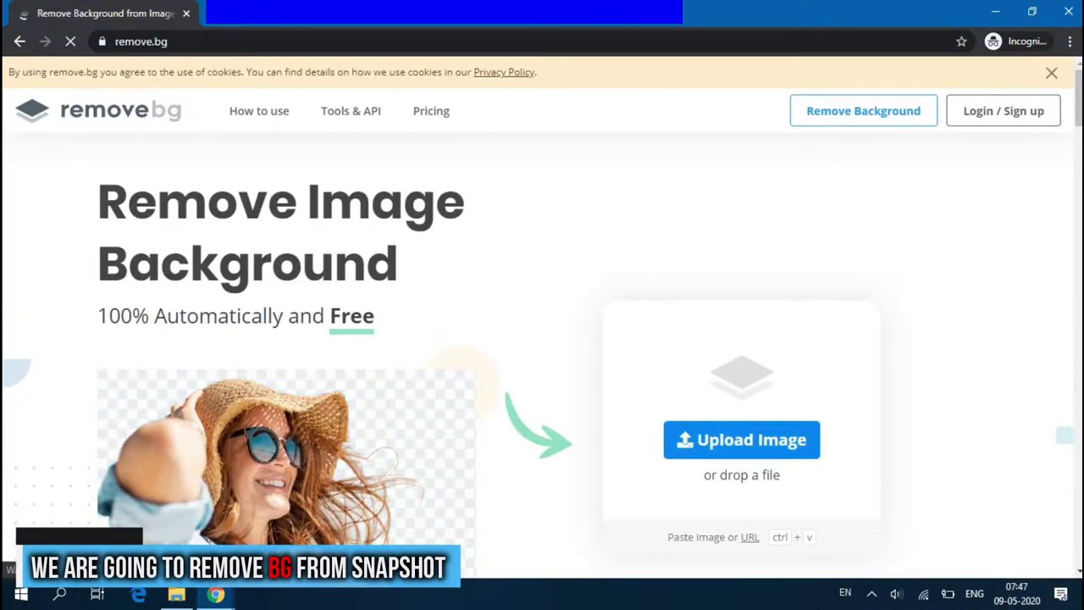
{"action": "left_click", "coordinate": [741, 439]}
{"action": "left_click", "coordinate": [383, 117]}
{"action": "left_click", "coordinate": [410, 354]}
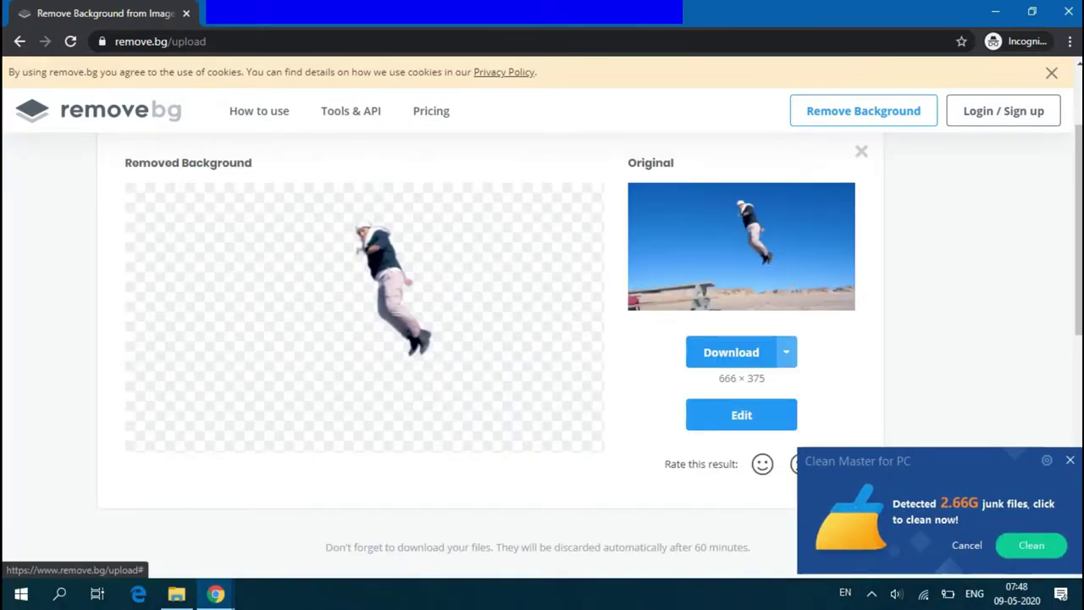
{"action": "left_click", "coordinate": [730, 351]}
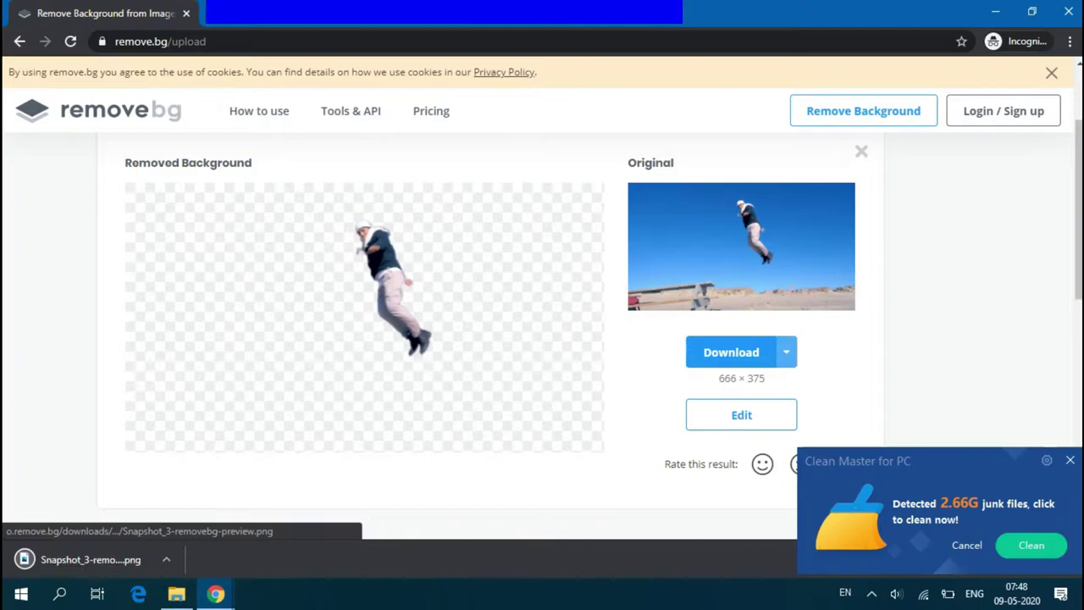
{"action": "left_click", "coordinate": [1069, 459]}
- Upload Snapshot_5 for background removal and download the resulting image
{"action": "scroll", "coordinate": [542, 335], "scroll_direction": "up", "scroll_amount": 2}
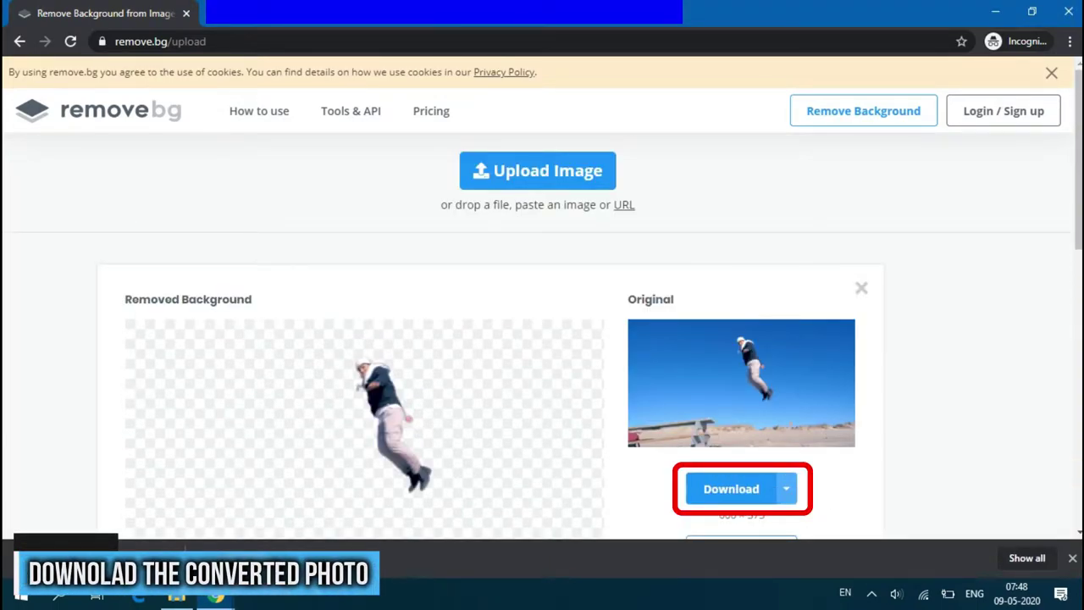
{"action": "left_click", "coordinate": [537, 171]}
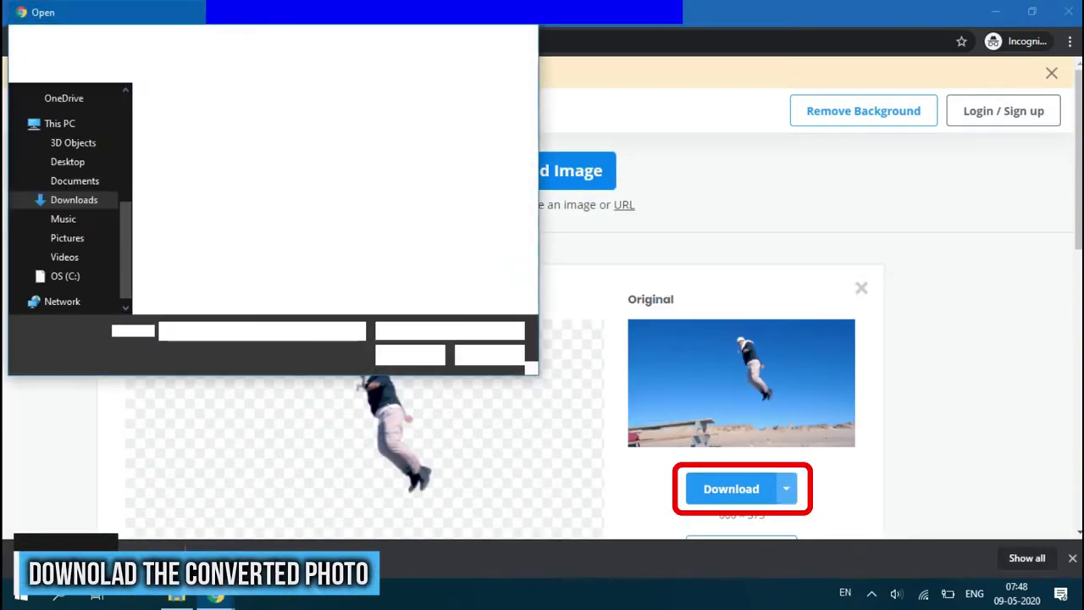
{"action": "left_click", "coordinate": [188, 177]}
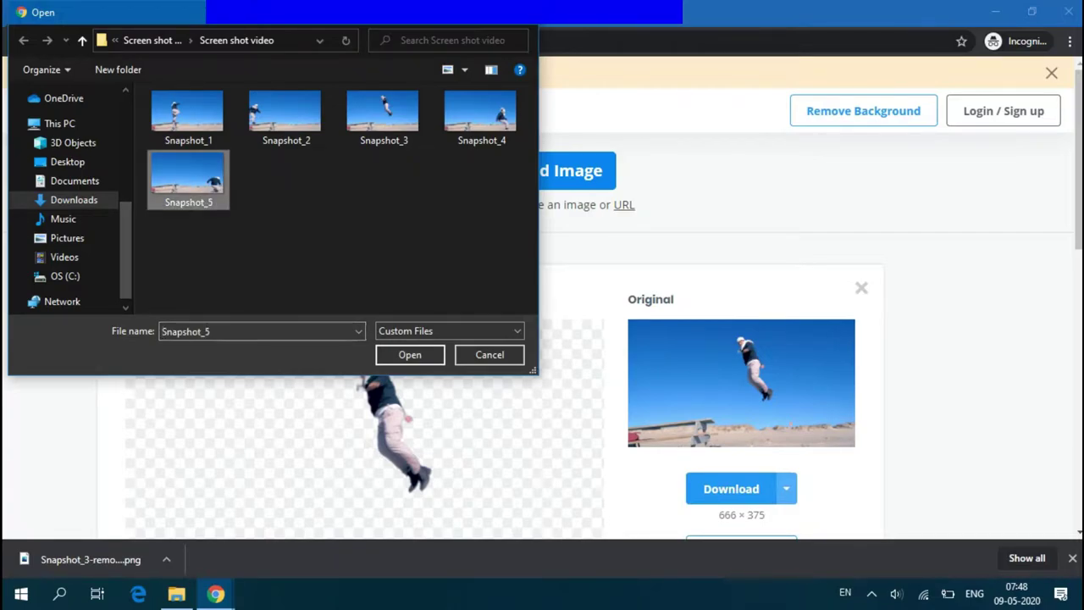
{"action": "left_click", "coordinate": [410, 354]}
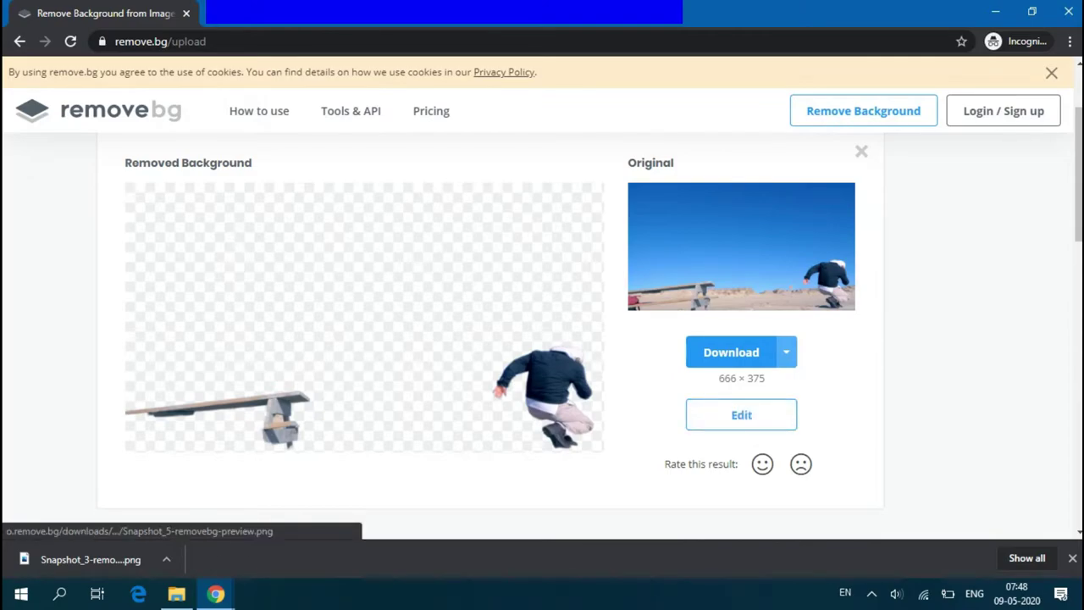
{"action": "left_click", "coordinate": [731, 351]}
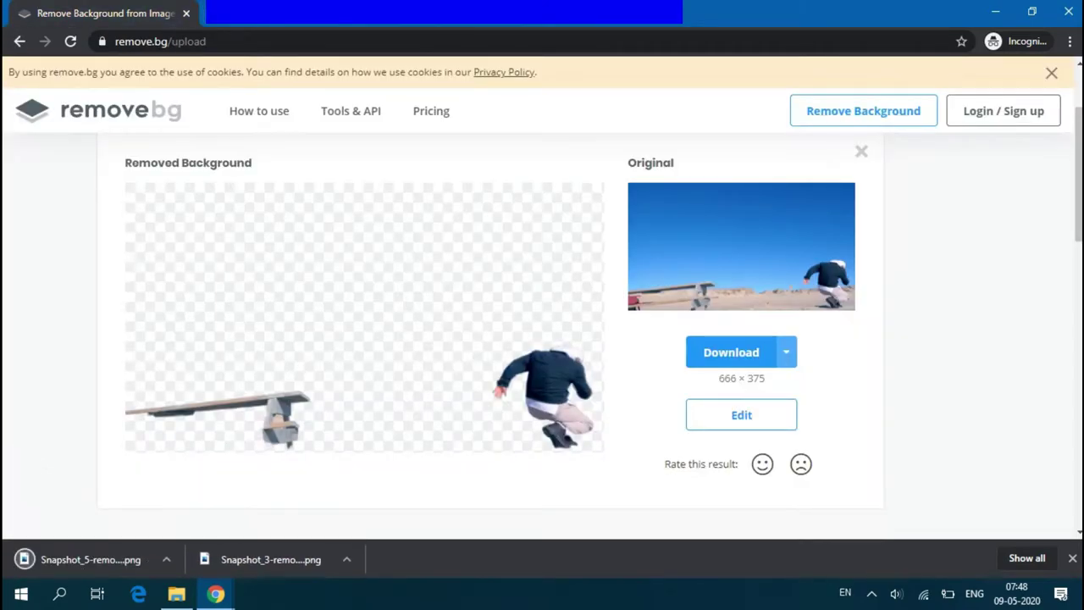
- Open the downloaded Snapshot_5 and Snapshot_3 cut-outs in Photos to check the removed backgrounds
{"action": "left_click", "coordinate": [91, 559]}
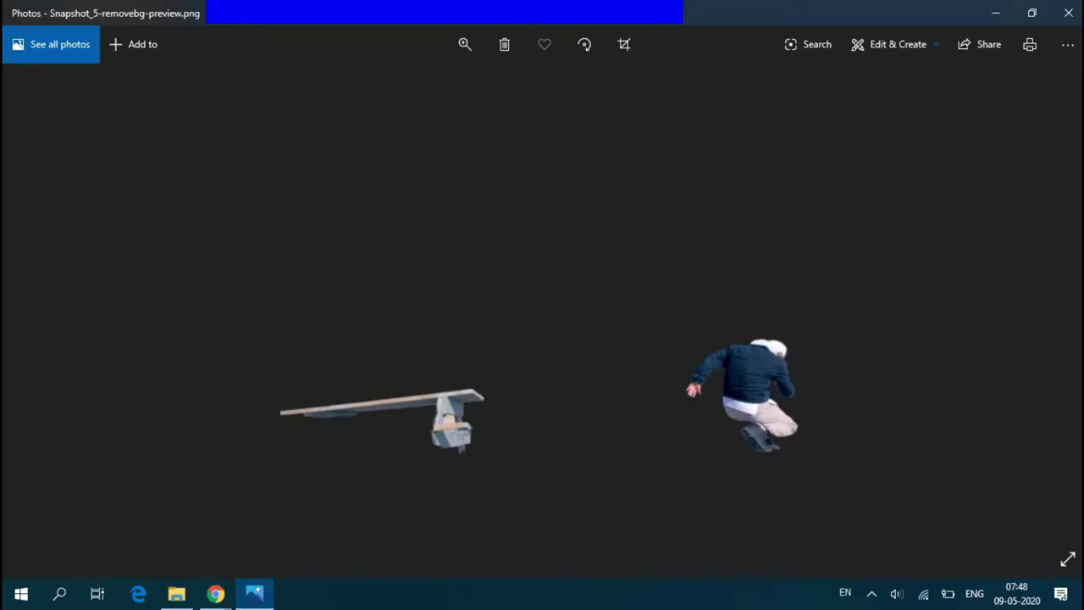
{"action": "mouse_move", "coordinate": [215, 592]}
{"action": "left_click", "coordinate": [300, 521]}
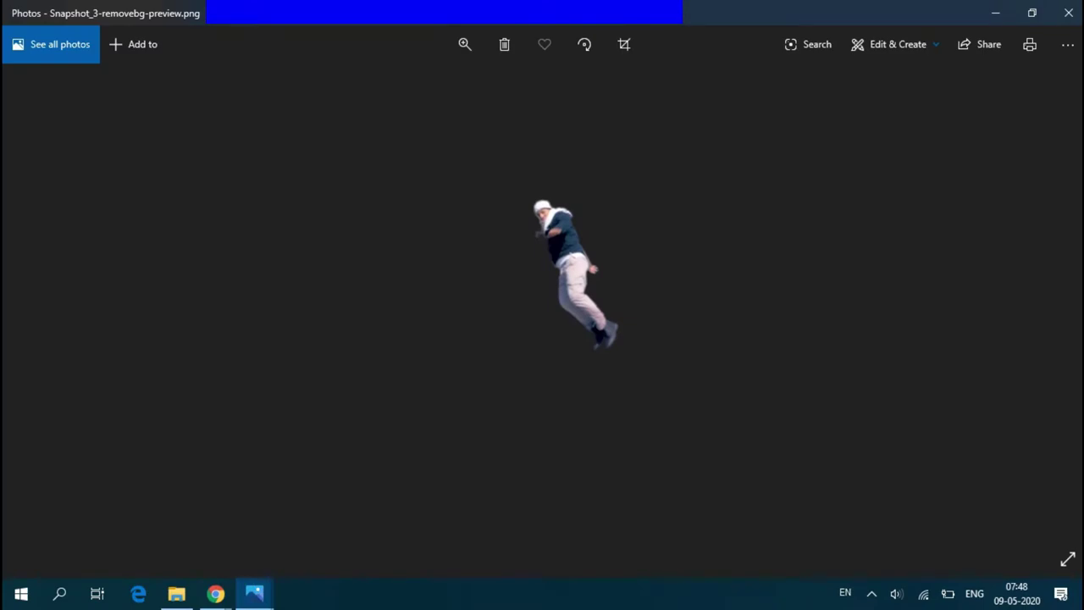
{"action": "mouse_move", "coordinate": [215, 593]}
{"action": "left_click", "coordinate": [301, 521]}
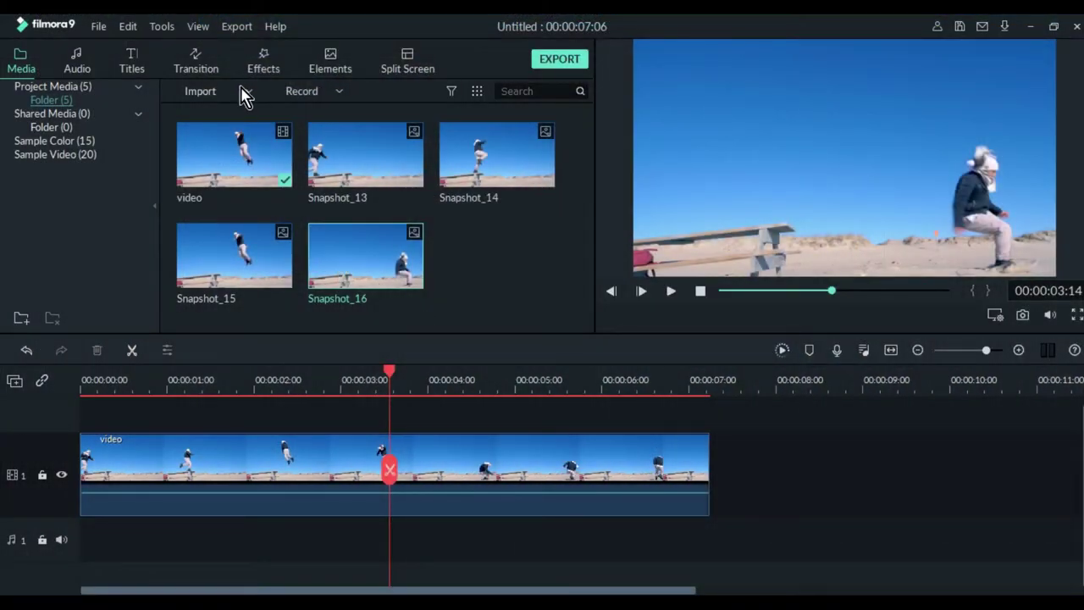
- In Filmora, return the playhead to the start and import the four background-removed images, Snapshot_1 to Snapshot_4
{"action": "left_click", "coordinate": [245, 92]}
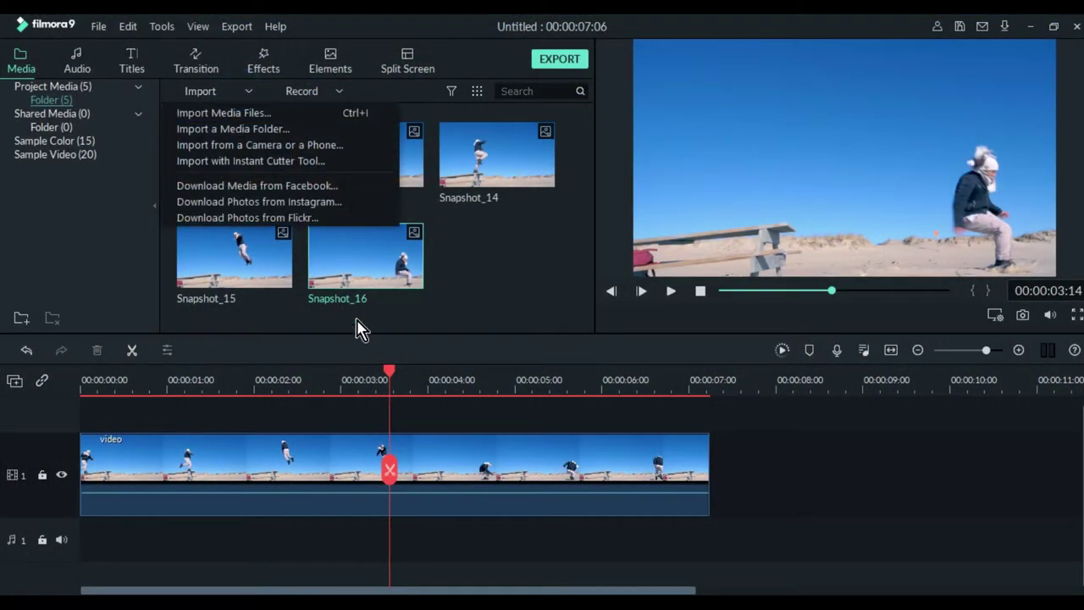
{"action": "left_click", "coordinate": [388, 369]}
{"action": "left_click", "coordinate": [104, 381]}
{"action": "left_click_drag", "start_coordinate": [104, 370], "coordinate": [57, 375]}
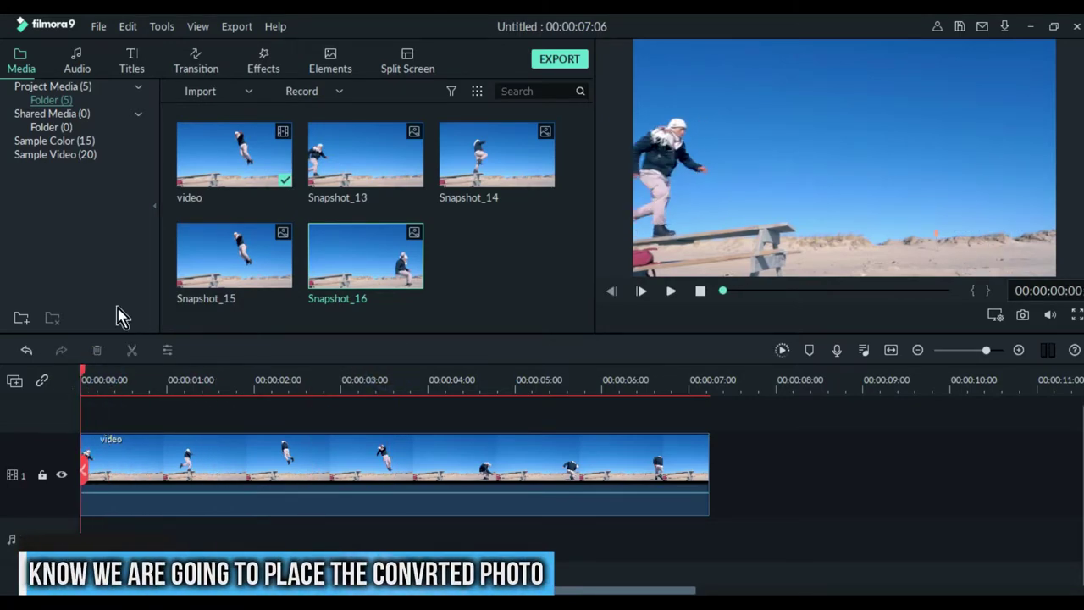
{"action": "left_click", "coordinate": [238, 93]}
{"action": "left_click", "coordinate": [254, 111]}
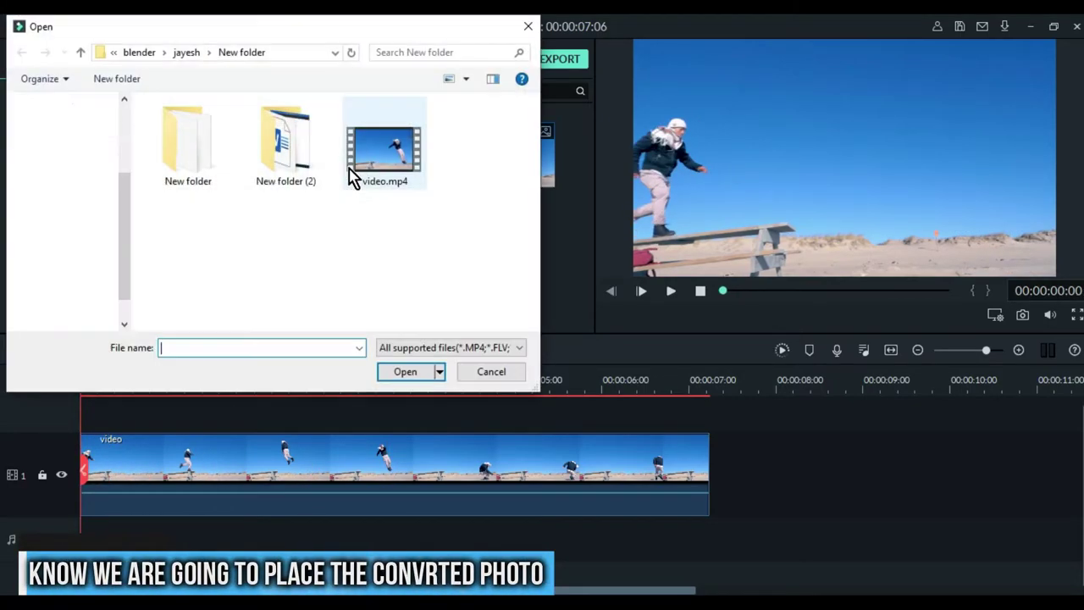
{"action": "double_click", "coordinate": [216, 162]}
{"action": "left_click_drag", "start_coordinate": [186, 238], "coordinate": [496, 165]}
{"action": "left_click", "coordinate": [400, 373]}
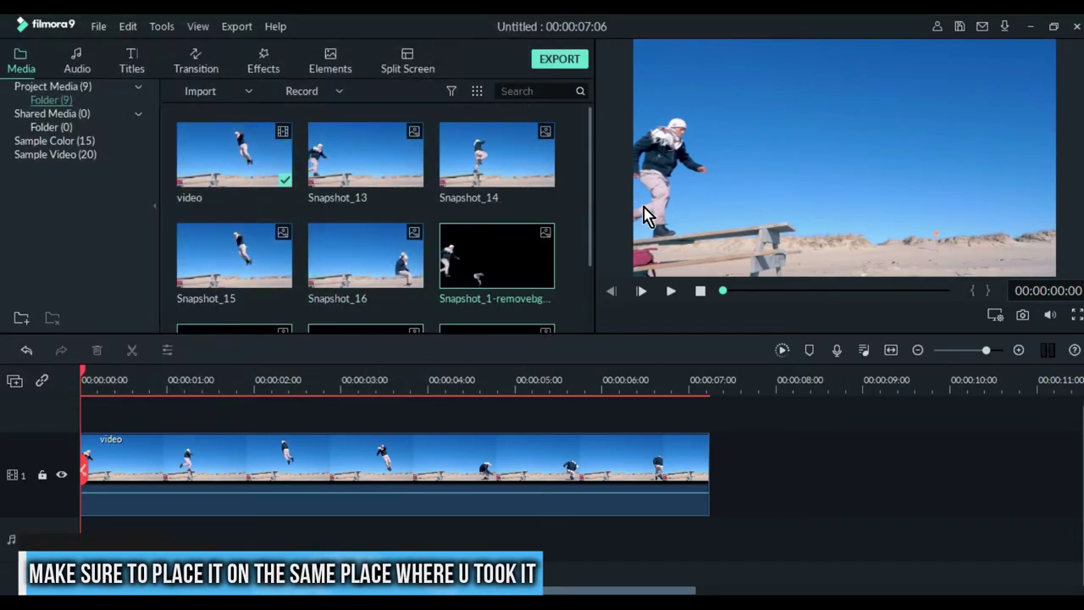
- Place the Snapshot_1 cut-out on track 2 from the start to the video's end and lock that track
{"action": "scroll", "coordinate": [593, 202], "scroll_direction": "down", "scroll_amount": 2}
{"action": "left_click_drag", "start_coordinate": [554, 226], "coordinate": [22, 440]}
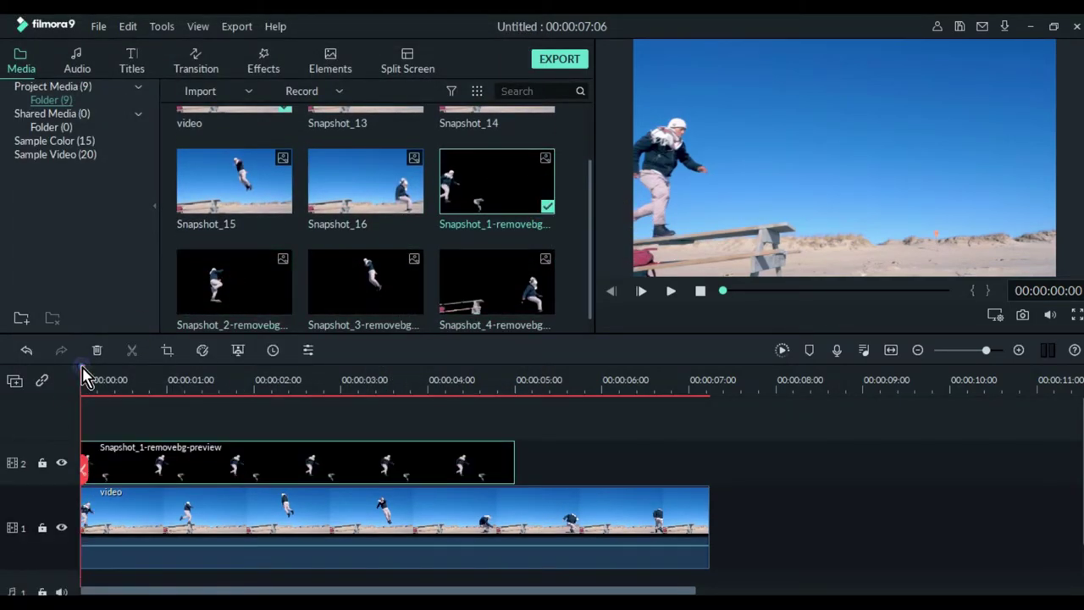
{"action": "left_click_drag", "start_coordinate": [84, 370], "coordinate": [125, 380]}
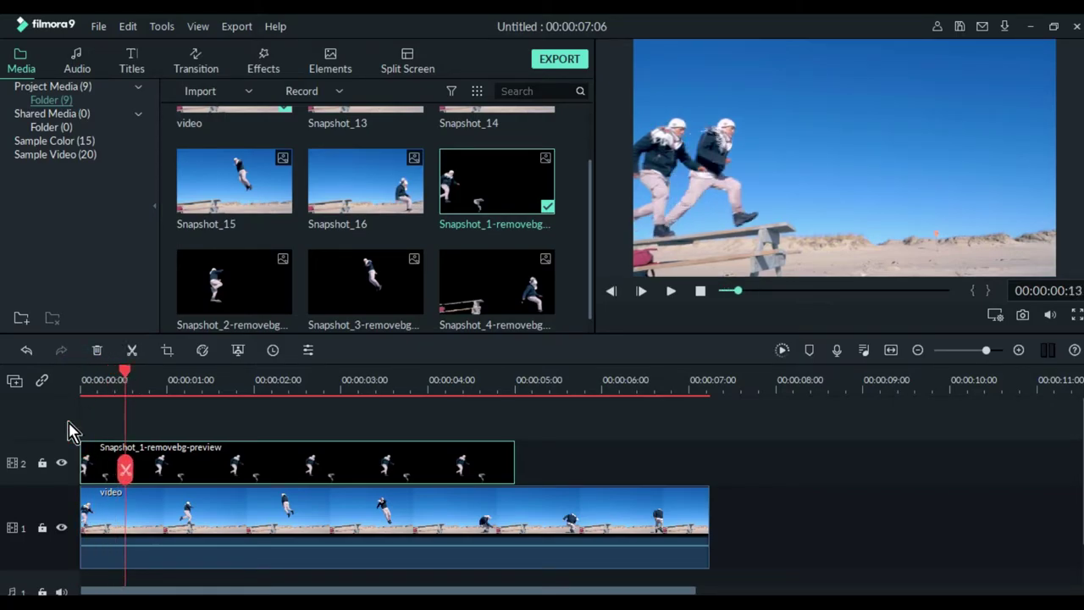
{"action": "left_click_drag", "start_coordinate": [513, 462], "coordinate": [708, 461]}
{"action": "left_click", "coordinate": [122, 374]}
{"action": "left_click", "coordinate": [41, 462]}
- Place the Snapshot_2 cut-out on track 3 around its matching pose and set the playhead to 00:00:01:03
{"action": "left_click_drag", "start_coordinate": [85, 373], "coordinate": [251, 366]}
{"action": "left_click_drag", "start_coordinate": [234, 283], "coordinate": [216, 431]}
{"action": "left_click_drag", "start_coordinate": [247, 373], "coordinate": [208, 380]}
{"action": "left_click_drag", "start_coordinate": [307, 466], "coordinate": [231, 452]}
{"action": "left_click_drag", "start_coordinate": [209, 378], "coordinate": [184, 408]}
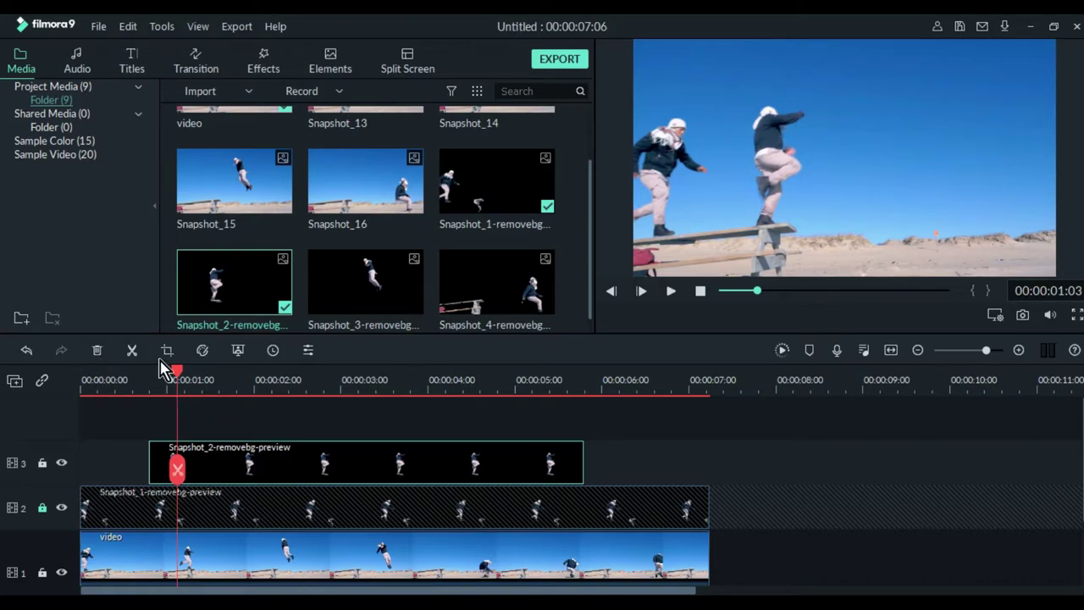
- Trim the Snapshot_2 clip to run from 00:00:01:03 to the video's end and lock track 3
{"action": "left_click", "coordinate": [176, 467]}
{"action": "key", "text": "Delete"}
{"action": "left_click_drag", "start_coordinate": [581, 519], "coordinate": [708, 532]}
{"action": "mouse_move", "coordinate": [203, 371]}
{"action": "left_mouse_down"}
{"action": "mouse_move", "coordinate": [167, 366]}
{"action": "mouse_move", "coordinate": [165, 376]}
{"action": "mouse_move", "coordinate": [219, 387]}
{"action": "left_mouse_up"}
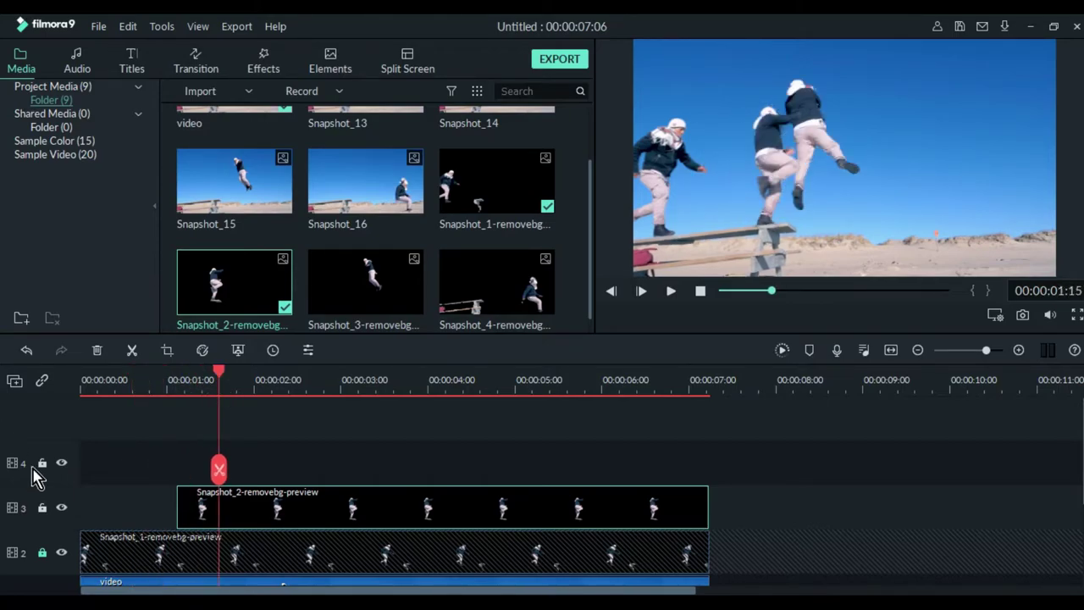
{"action": "left_click", "coordinate": [42, 507]}
- Place the Snapshot_3 cut-out on track 4 and locate its matching mid-air frame at 00:00:02:07, checking it in full screen
{"action": "mouse_move", "coordinate": [488, 216]}
{"action": "left_click_drag", "start_coordinate": [365, 281], "coordinate": [247, 461]}
{"action": "left_click_drag", "start_coordinate": [218, 374], "coordinate": [281, 380]}
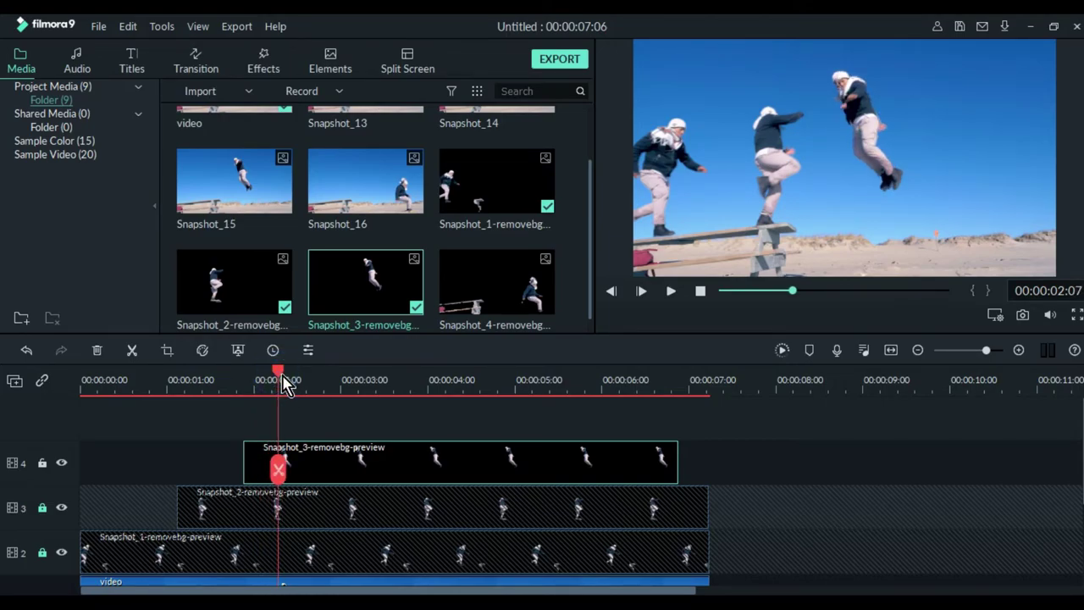
{"action": "left_click", "coordinate": [1076, 316]}
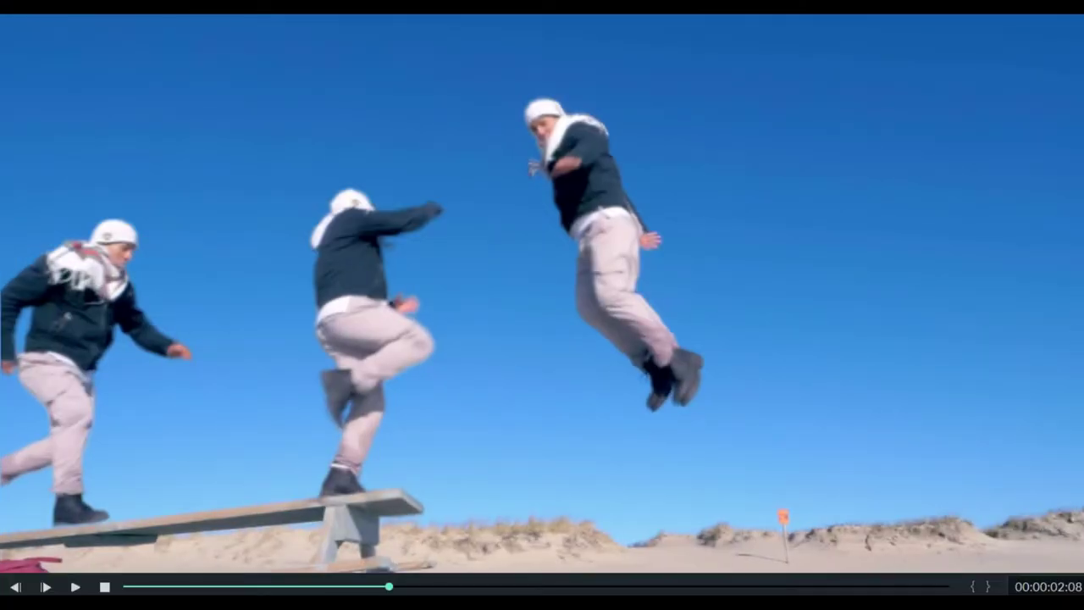
{"action": "key", "text": "Escape"}
{"action": "mouse_move", "coordinate": [289, 374]}
{"action": "left_mouse_down"}
{"action": "mouse_move", "coordinate": [314, 382]}
{"action": "mouse_move", "coordinate": [284, 383]}
{"action": "left_mouse_up"}
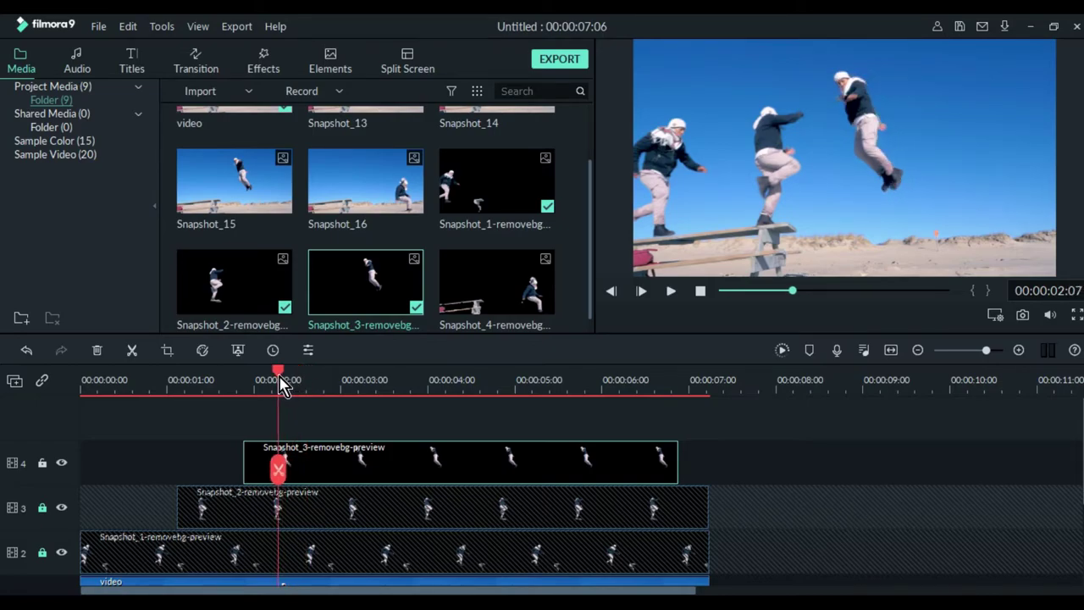
- Split the Snapshot_3 clip at 00:00:02:07, remove the part before it, and extend the rest to the video's end
{"action": "left_click", "coordinate": [272, 466]}
{"action": "left_click_drag", "start_coordinate": [257, 451], "coordinate": [314, 411]}
{"action": "key", "text": "Delete"}
{"action": "left_click_drag", "start_coordinate": [677, 506], "coordinate": [709, 508]}
- Place the Snapshot_4 cut-out on track 5, shorten and shift it around the landing pose, and set the playhead to 00:00:03:13
{"action": "left_click_drag", "start_coordinate": [303, 383], "coordinate": [570, 427]}
{"action": "left_click_drag", "start_coordinate": [497, 282], "coordinate": [393, 461]}
{"action": "left_click_drag", "start_coordinate": [830, 470], "coordinate": [710, 480]}
{"action": "left_click", "coordinate": [517, 381]}
{"action": "left_click_drag", "start_coordinate": [519, 387], "coordinate": [413, 398]}
{"action": "left_click_drag", "start_coordinate": [470, 476], "coordinate": [446, 474]}
{"action": "mouse_move", "coordinate": [413, 377]}
{"action": "left_mouse_down"}
{"action": "mouse_move", "coordinate": [382, 367]}
{"action": "mouse_move", "coordinate": [392, 381]}
{"action": "left_mouse_up"}
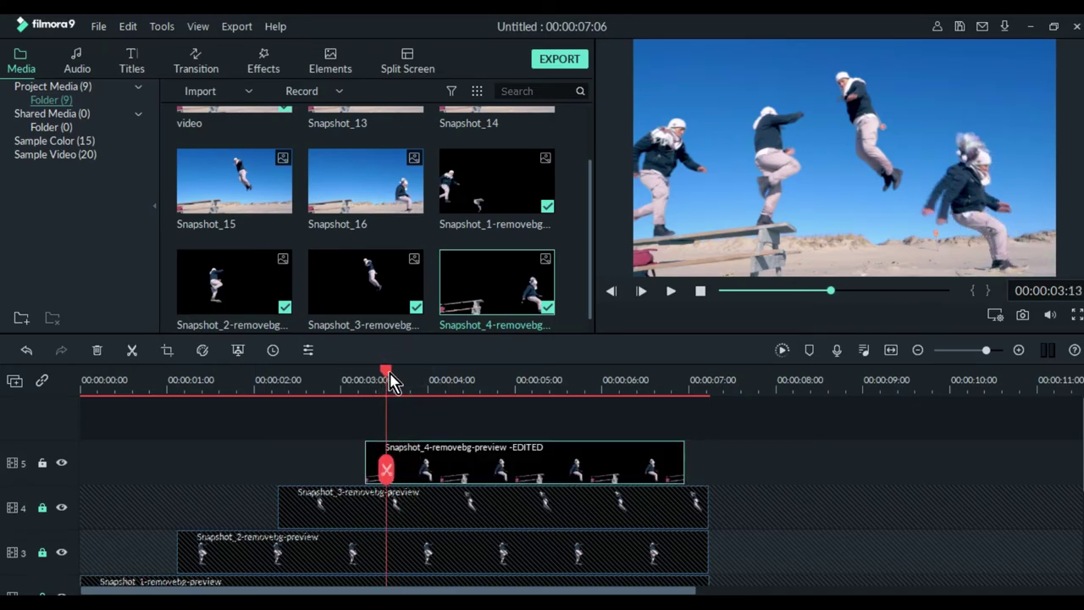
- Trim the Snapshot_4 clip to run from 00:00:03:13 to the video's end and lock track 5
{"action": "left_click", "coordinate": [386, 464]}
{"action": "left_click_drag", "start_coordinate": [377, 462], "coordinate": [411, 436]}
{"action": "left_click_drag", "start_coordinate": [684, 505], "coordinate": [708, 508]}
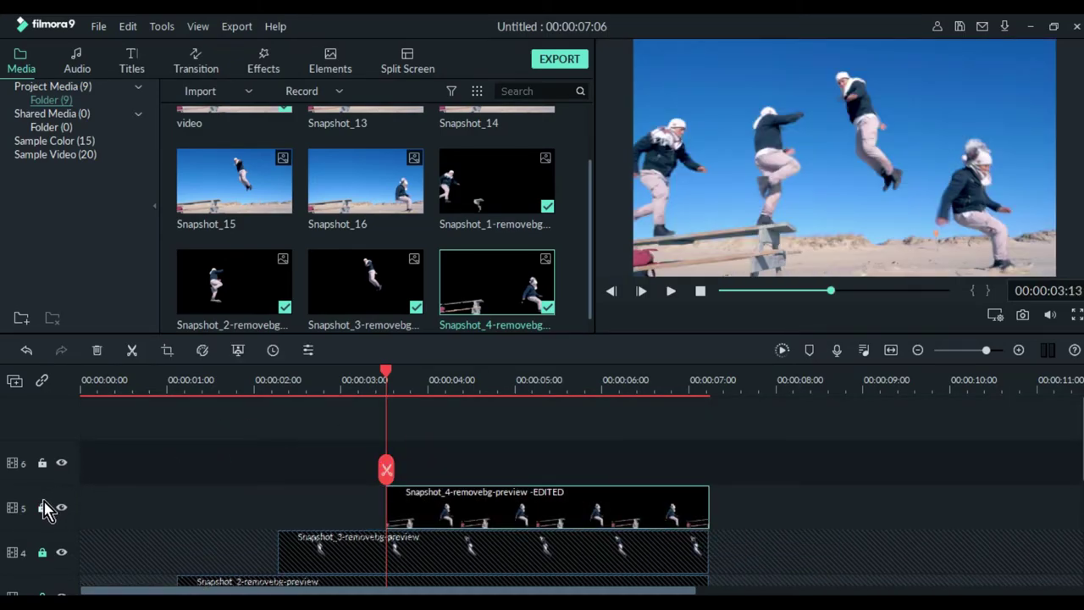
{"action": "left_click", "coordinate": [43, 506]}
- Play the sequence from the start to check the freeze-frame effect and review the stacked tracks
{"action": "left_click_drag", "start_coordinate": [398, 376], "coordinate": [77, 443]}
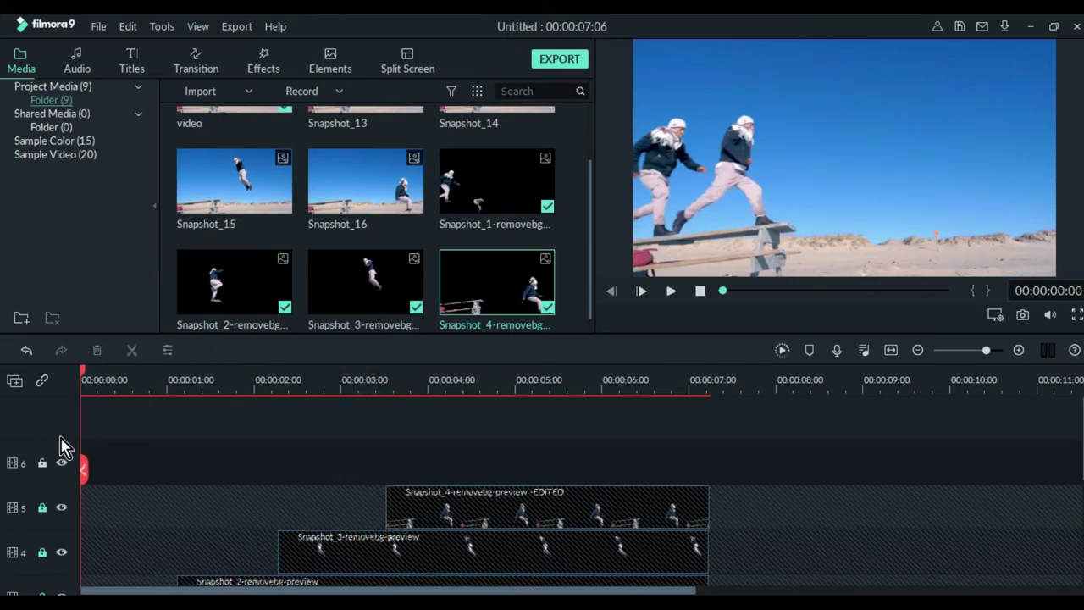
{"action": "left_click", "coordinate": [670, 291]}
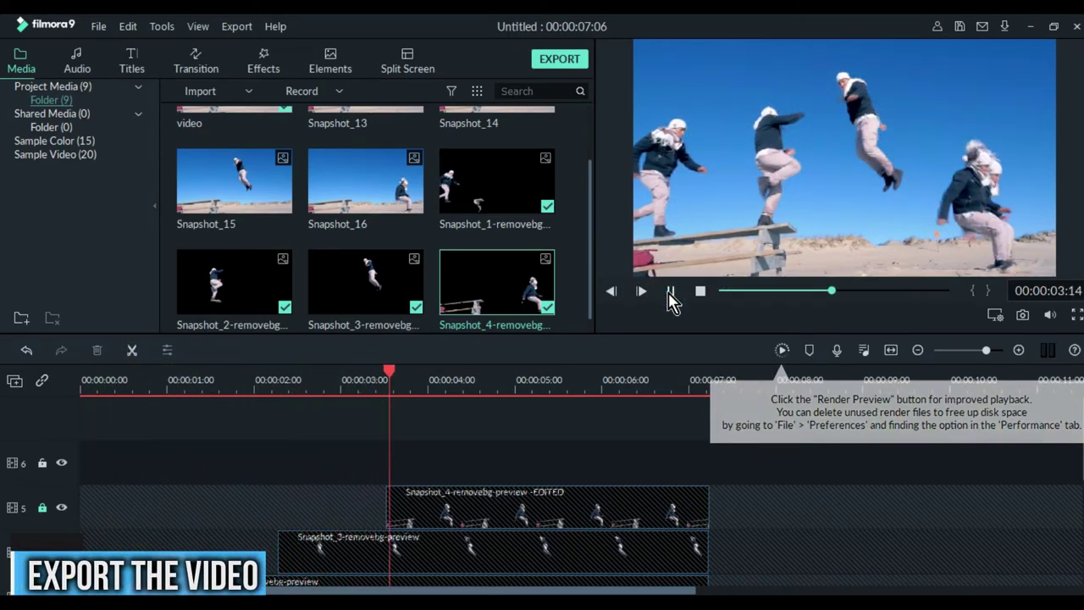
{"action": "left_click", "coordinate": [670, 292]}
{"action": "scroll", "coordinate": [847, 440], "scroll_direction": "down", "scroll_amount": 2}
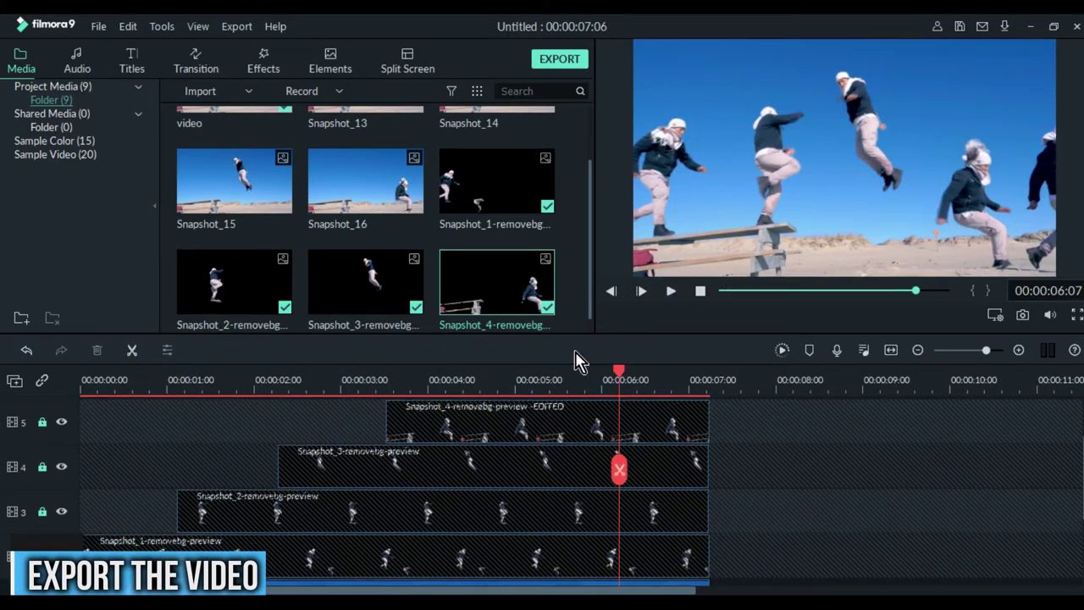
- Export the project as an MP4 file named "freez frame" and close the export windows
{"action": "left_click", "coordinate": [565, 65]}
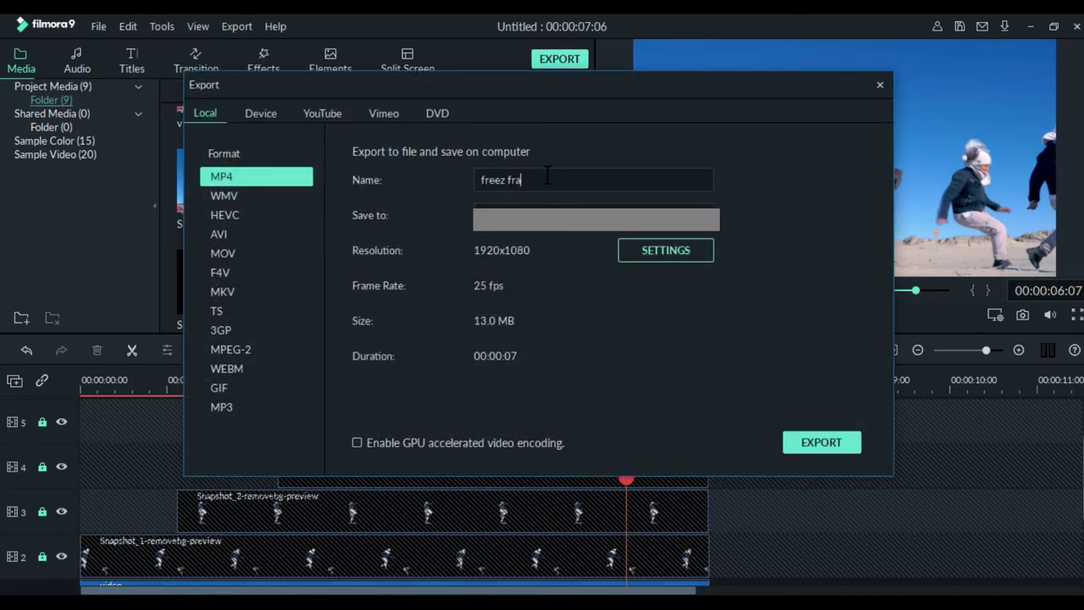
{"action": "left_click", "coordinate": [804, 442]}
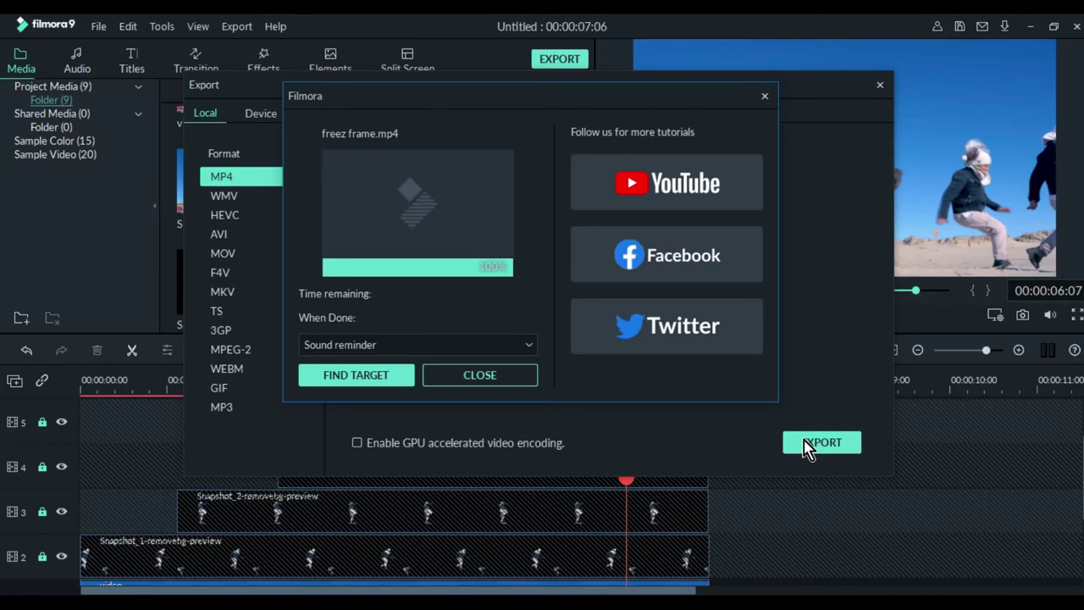
{"action": "left_click", "coordinate": [506, 374]}
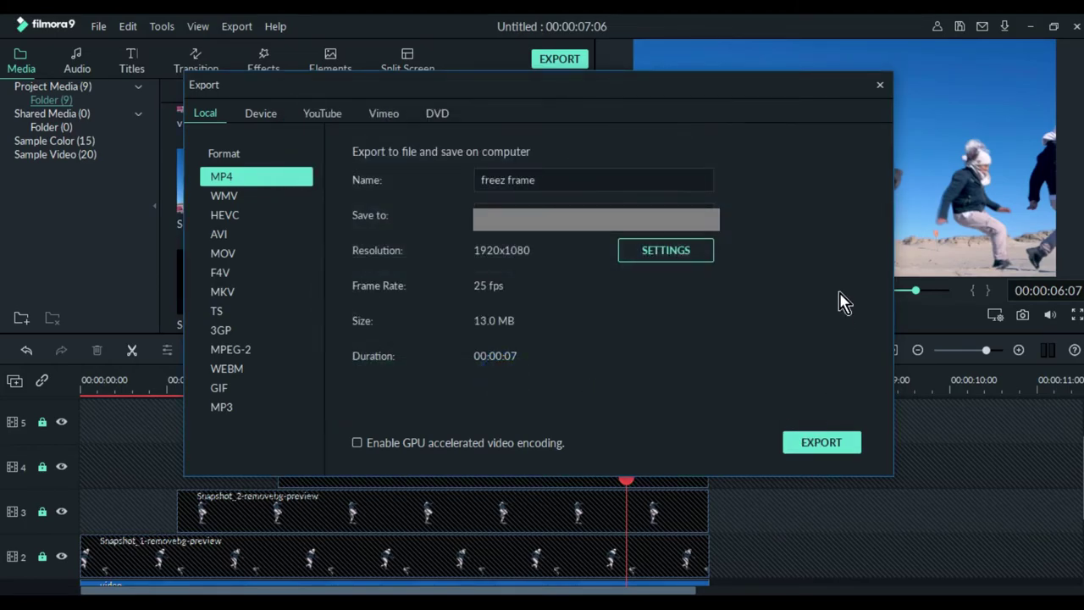
{"action": "left_click", "coordinate": [878, 91]}
- Return the playhead to the start and delete the source video clip from track 1
{"action": "scroll", "coordinate": [657, 466], "scroll_direction": "down", "scroll_amount": 3}
{"action": "left_click_drag", "start_coordinate": [776, 512], "coordinate": [331, 378]}
{"action": "key", "text": "Delete"}
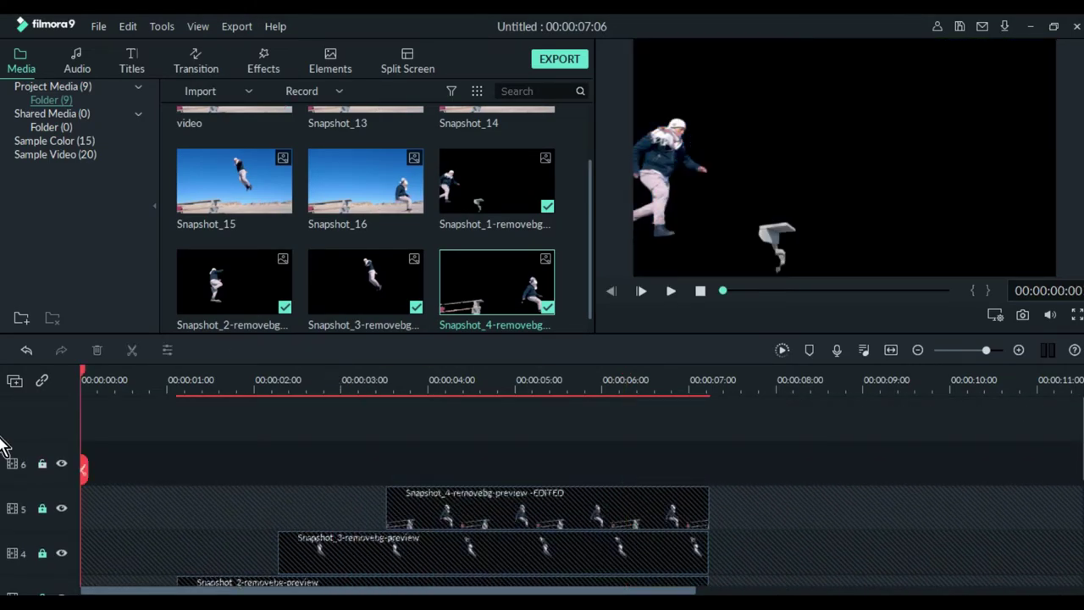
{"action": "scroll", "coordinate": [1071, 549], "scroll_direction": "down", "scroll_amount": 3}
{"action": "left_click", "coordinate": [844, 474]}
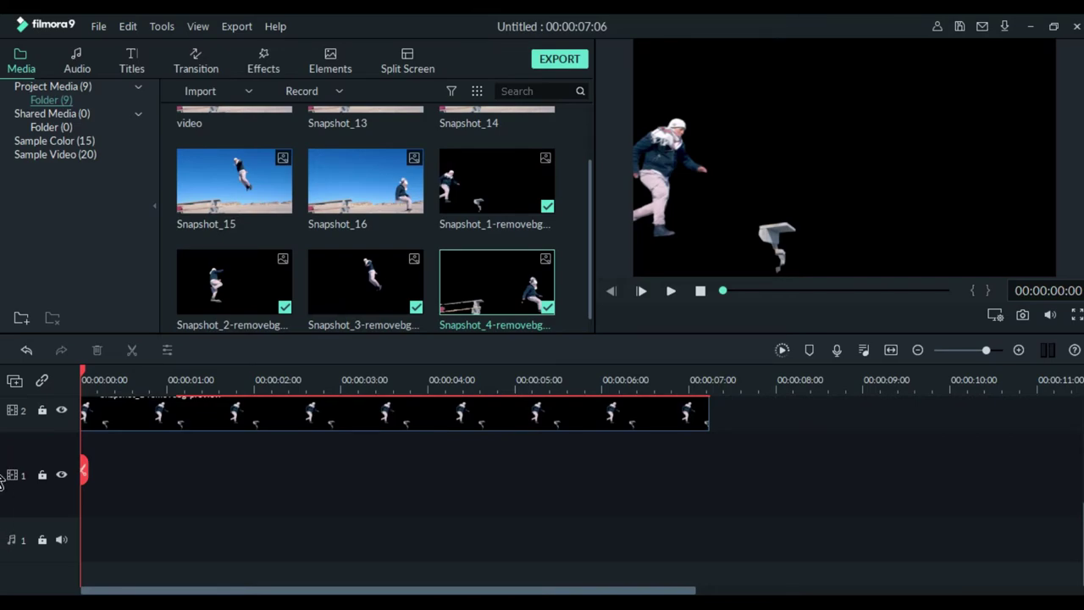
- Undo the latest timeline changes, including the deletion of the source video clip
{"action": "scroll", "coordinate": [2, 459], "scroll_direction": "up", "scroll_amount": 3}
{"action": "key", "text": "ctrl+z"}
{"action": "scroll", "coordinate": [1, 487], "scroll_direction": "down", "scroll_amount": 1}
{"action": "key", "text": "ctrl+z"}
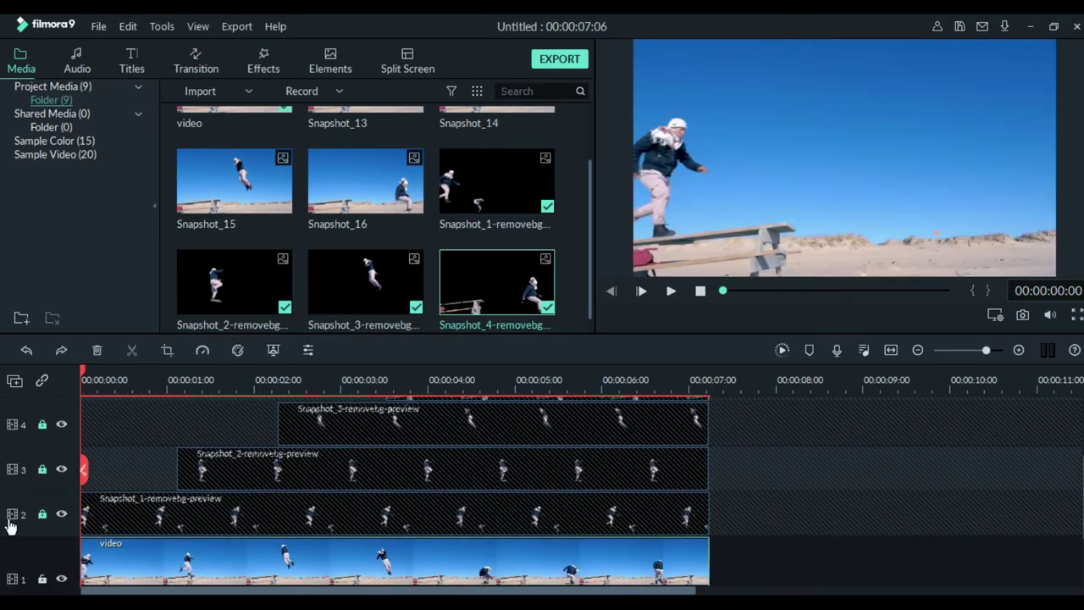
- Unlock all the snapshot tracks and delete every clip from the timeline
{"action": "left_click", "coordinate": [42, 514]}
{"action": "left_click", "coordinate": [42, 469]}
{"action": "left_click", "coordinate": [43, 424]}
{"action": "scroll", "coordinate": [1, 522], "scroll_direction": "up", "scroll_amount": 2}
{"action": "left_click", "coordinate": [41, 466]}
{"action": "left_click_drag", "start_coordinate": [724, 420], "coordinate": [379, 540]}
{"action": "key", "text": "Delete"}
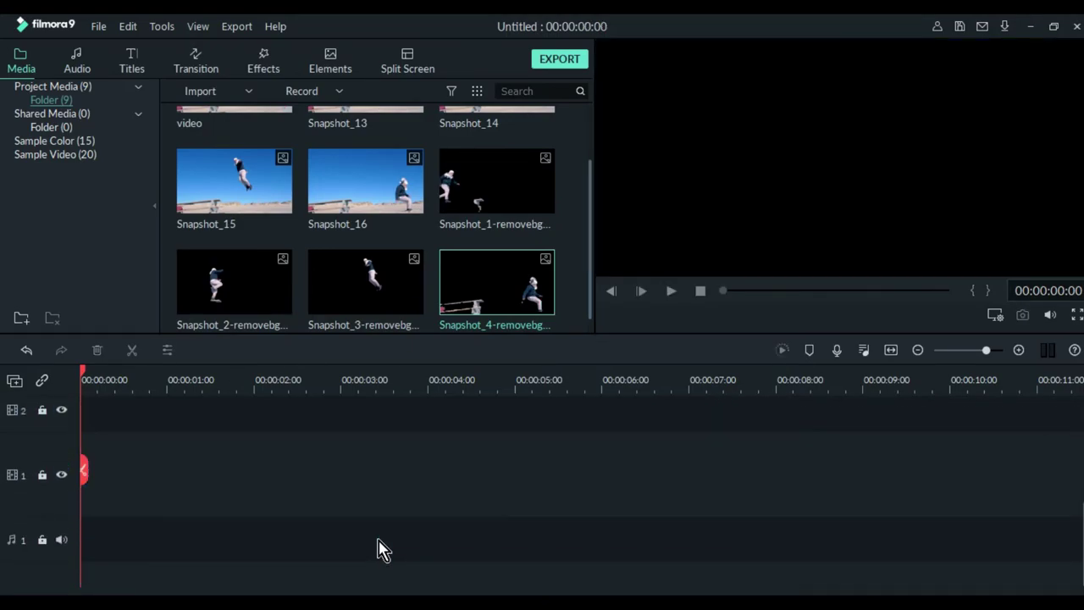
{"action": "left_click_drag", "start_coordinate": [569, 279], "coordinate": [269, 174]}
{"action": "key", "text": "Delete"}
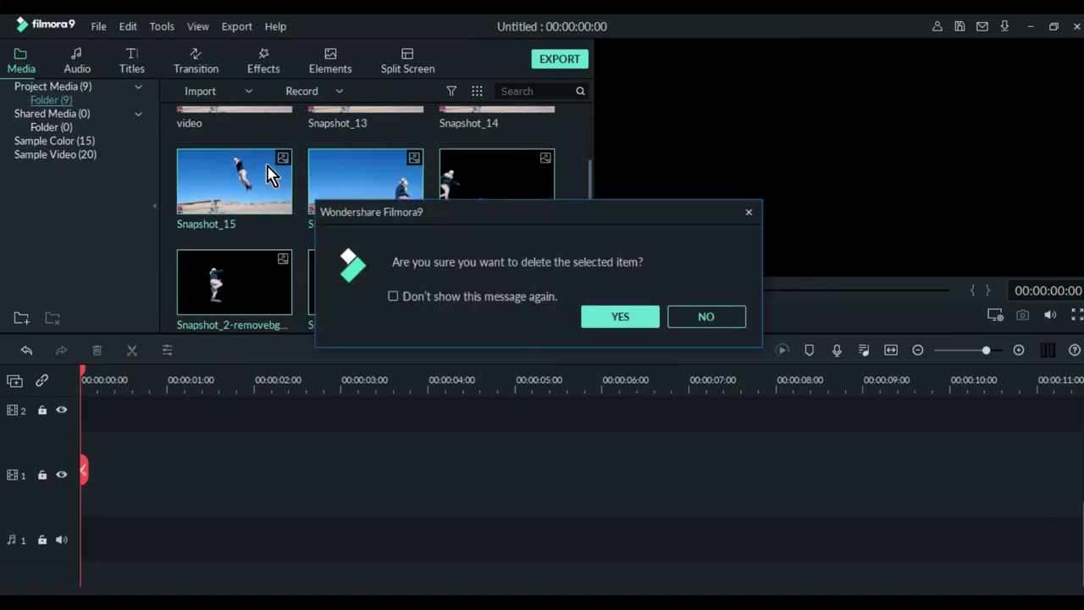
{"action": "left_click", "coordinate": [691, 320]}
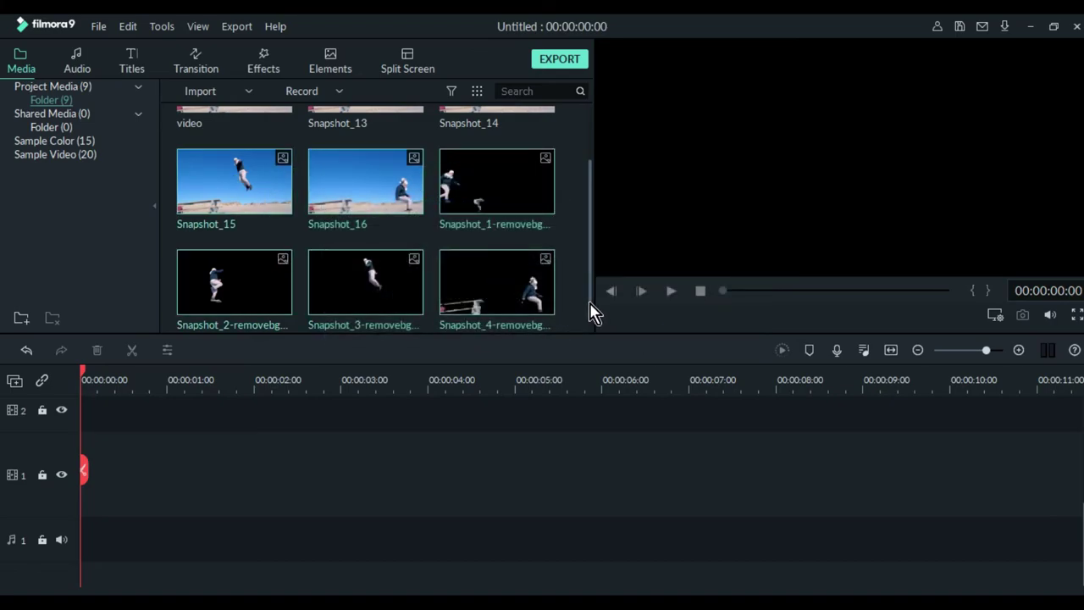
- Import freez frame.mp4 from the parent New folder and place it at the start of track 1
{"action": "left_click", "coordinate": [246, 91]}
{"action": "left_click", "coordinate": [251, 108]}
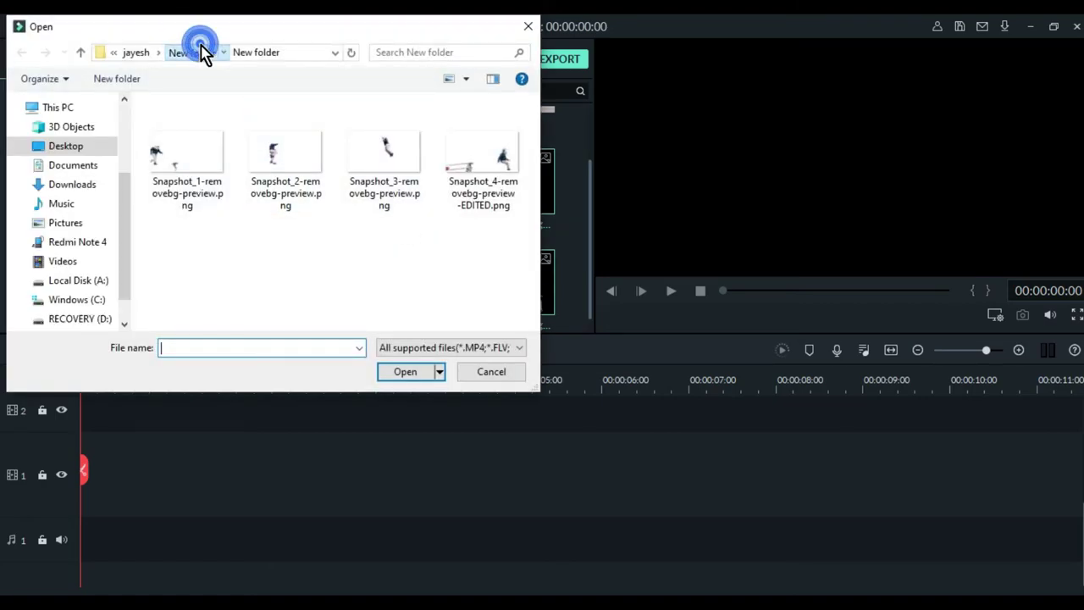
{"action": "left_click", "coordinate": [201, 50]}
{"action": "left_click", "coordinate": [385, 169]}
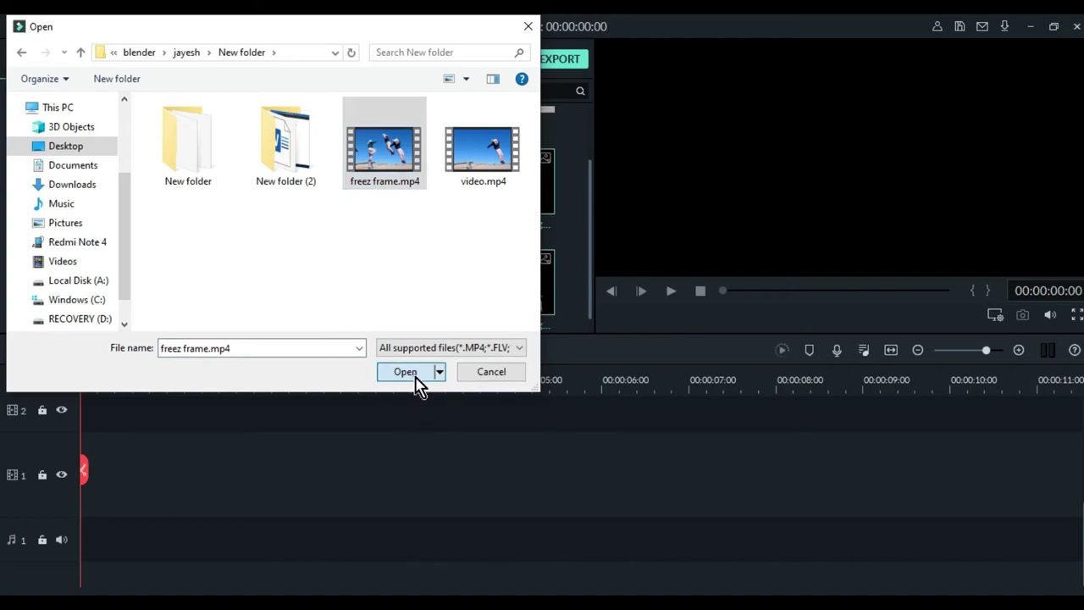
{"action": "left_click", "coordinate": [414, 378]}
{"action": "scroll", "coordinate": [591, 266], "scroll_direction": "down", "scroll_amount": 2}
{"action": "left_click_drag", "start_coordinate": [237, 292], "coordinate": [279, 464]}
{"action": "right_click", "coordinate": [274, 464]}
- Play the freez frame clip to check the exported effect, and pause near its end
{"action": "left_click", "coordinate": [669, 291]}
{"action": "left_click", "coordinate": [670, 290]}
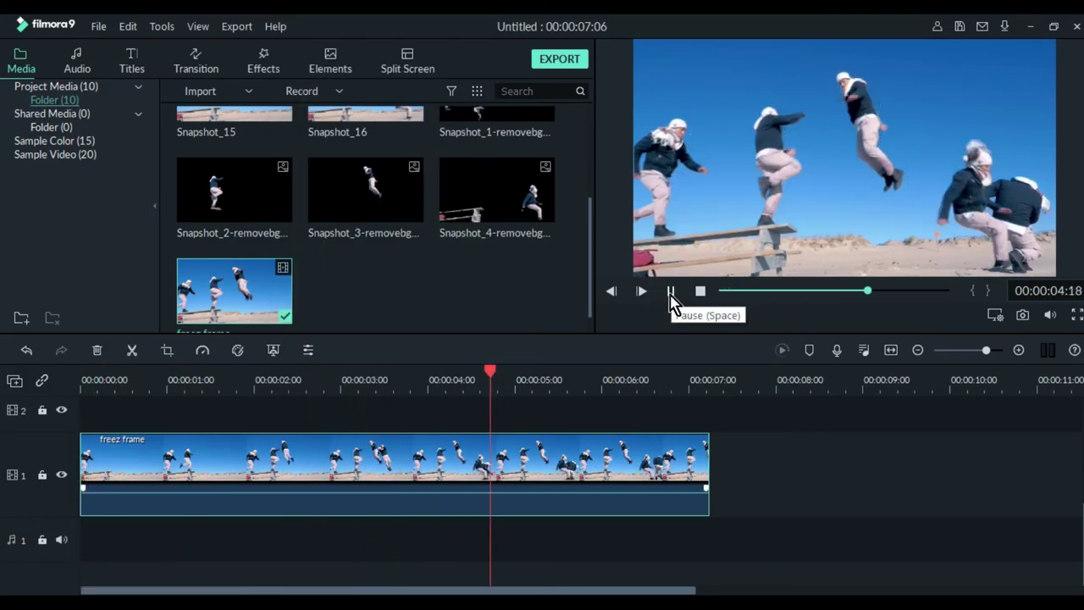
{"action": "left_click", "coordinate": [670, 291]}
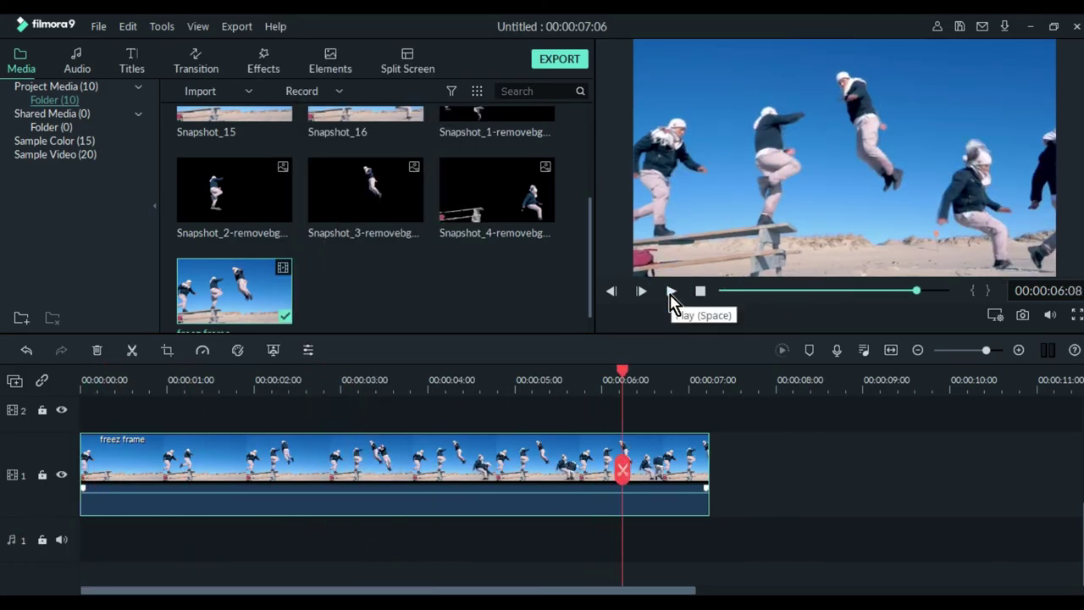
- Set the freez frame clip's custom speed to 2.00x
{"action": "right_click", "coordinate": [690, 451]}
{"action": "left_click", "coordinate": [724, 267]}
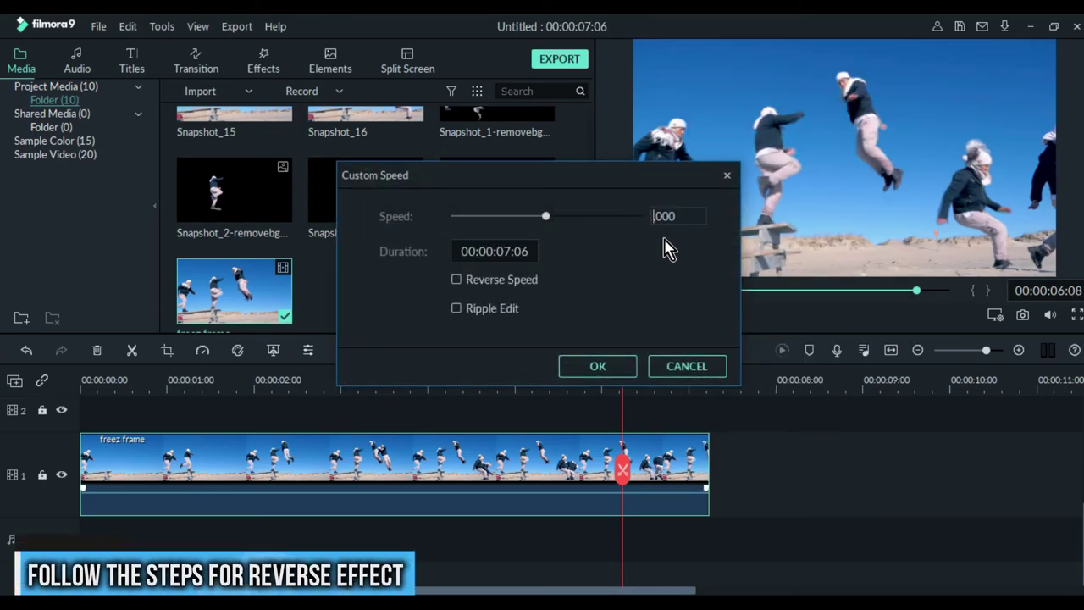
{"action": "left_click", "coordinate": [598, 366]}
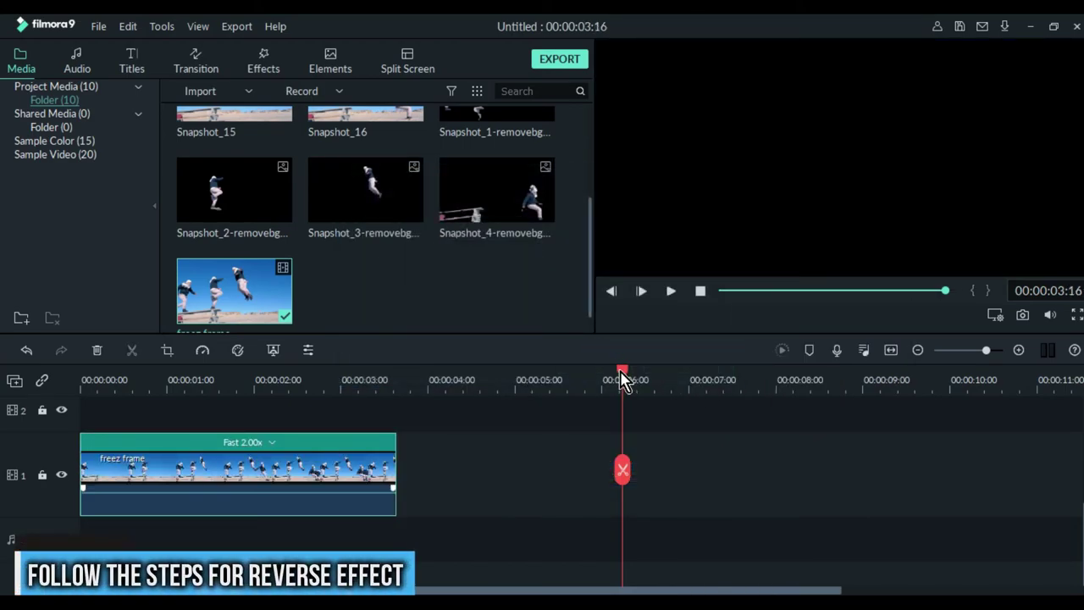
- Copy the sped-up freez frame clip and paste the duplicate directly after it on track 1
{"action": "right_click", "coordinate": [392, 449]}
{"action": "left_click", "coordinate": [329, 491]}
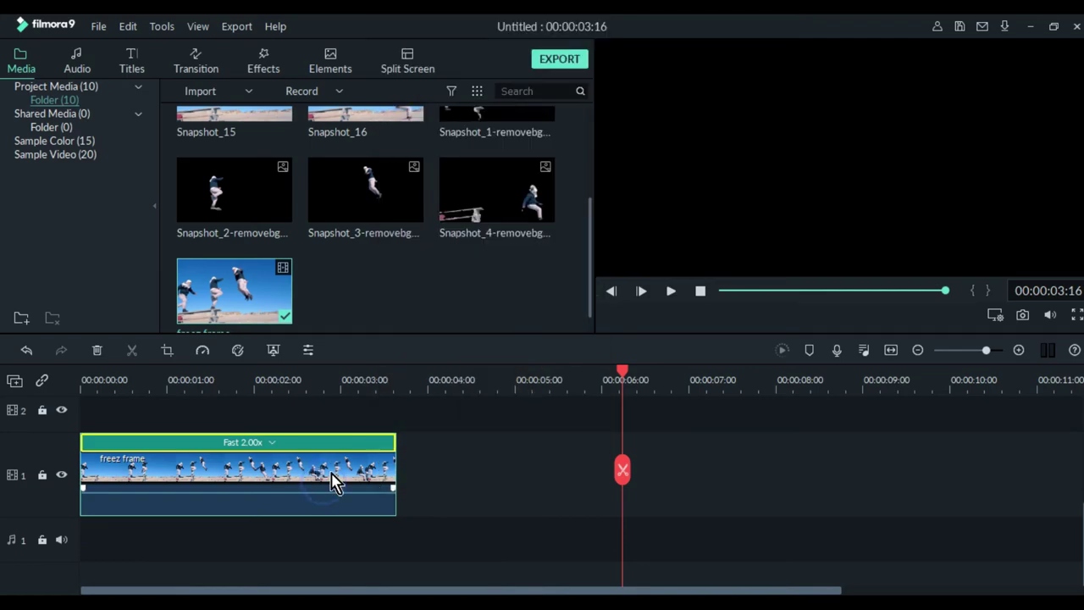
{"action": "right_click", "coordinate": [328, 487]}
{"action": "left_click", "coordinate": [421, 369]}
{"action": "right_click", "coordinate": [438, 442]}
{"action": "left_click", "coordinate": [517, 81]}
{"action": "left_click_drag", "start_coordinate": [535, 471], "coordinate": [511, 476]}
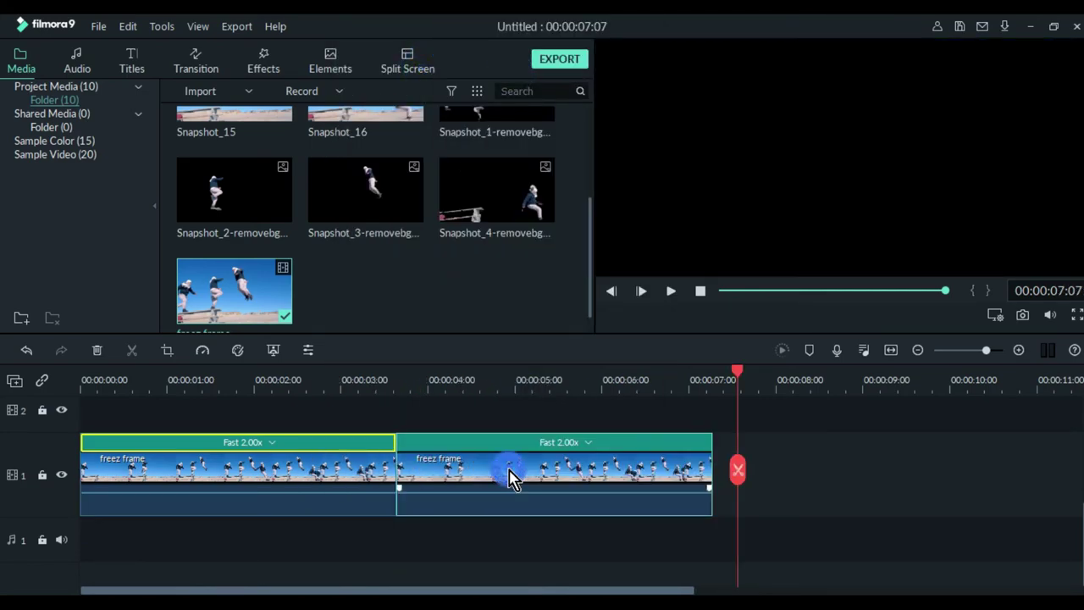
- Reverse the second freez frame clip through its custom speed settings and create a proxy file for it
{"action": "double_click", "coordinate": [511, 476]}
{"action": "right_click", "coordinate": [512, 477]}
{"action": "left_click", "coordinate": [606, 269]}
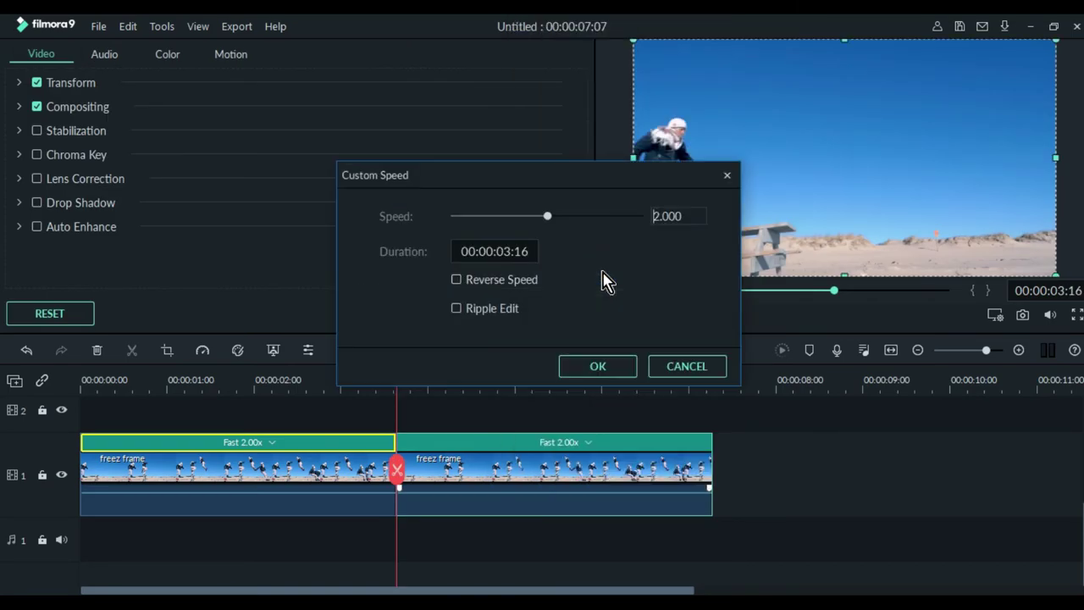
{"action": "left_click", "coordinate": [462, 280]}
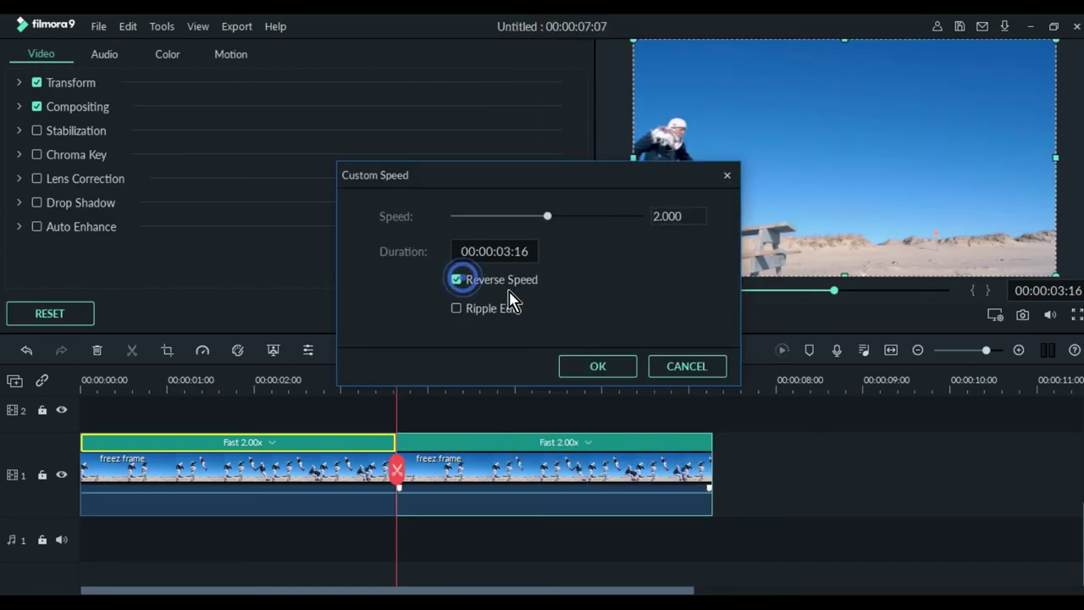
{"action": "left_click", "coordinate": [593, 365]}
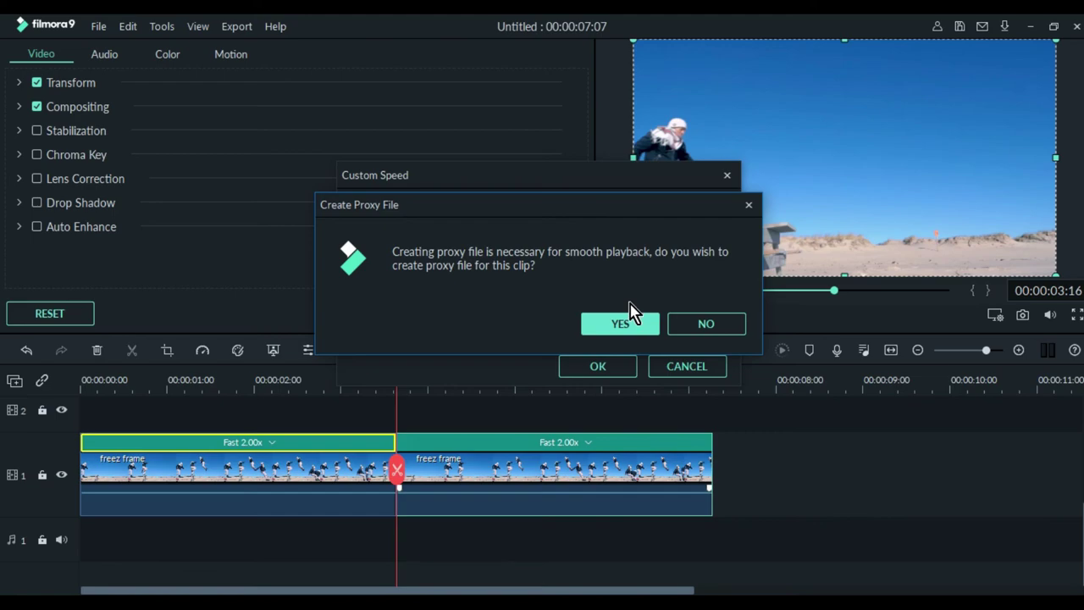
{"action": "left_click", "coordinate": [631, 311]}
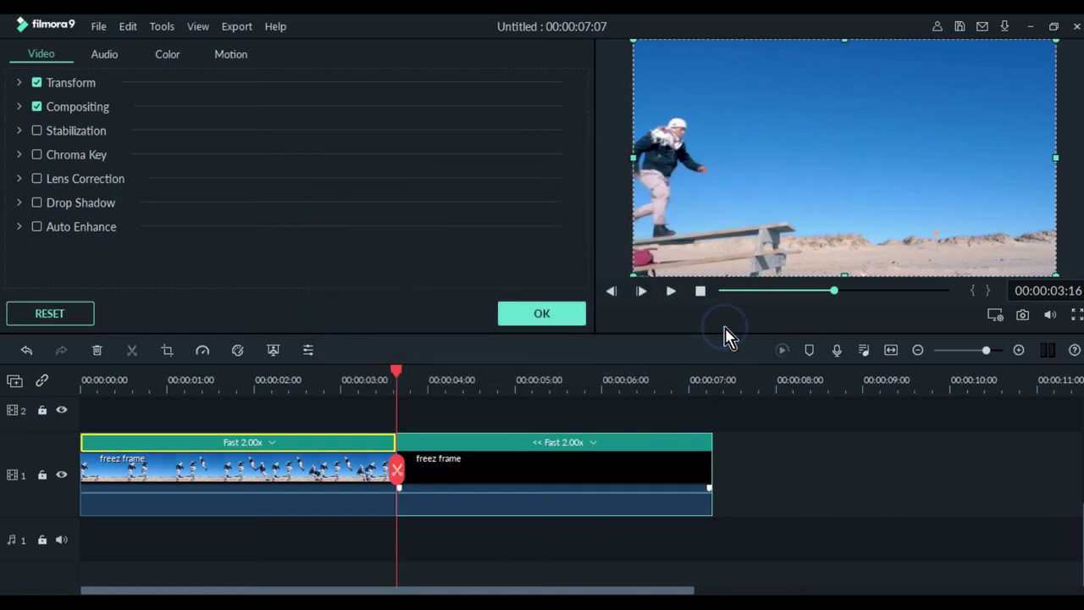
- Play the timeline to check the forward clip and its reversed copy
{"action": "left_click", "coordinate": [671, 291]}
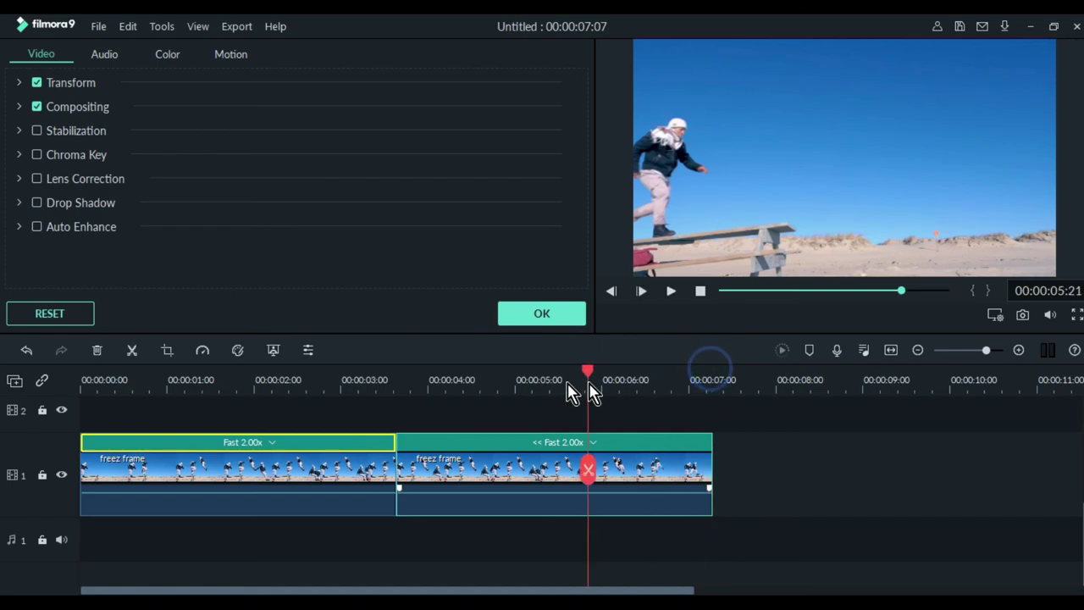
{"action": "left_click", "coordinate": [671, 291]}
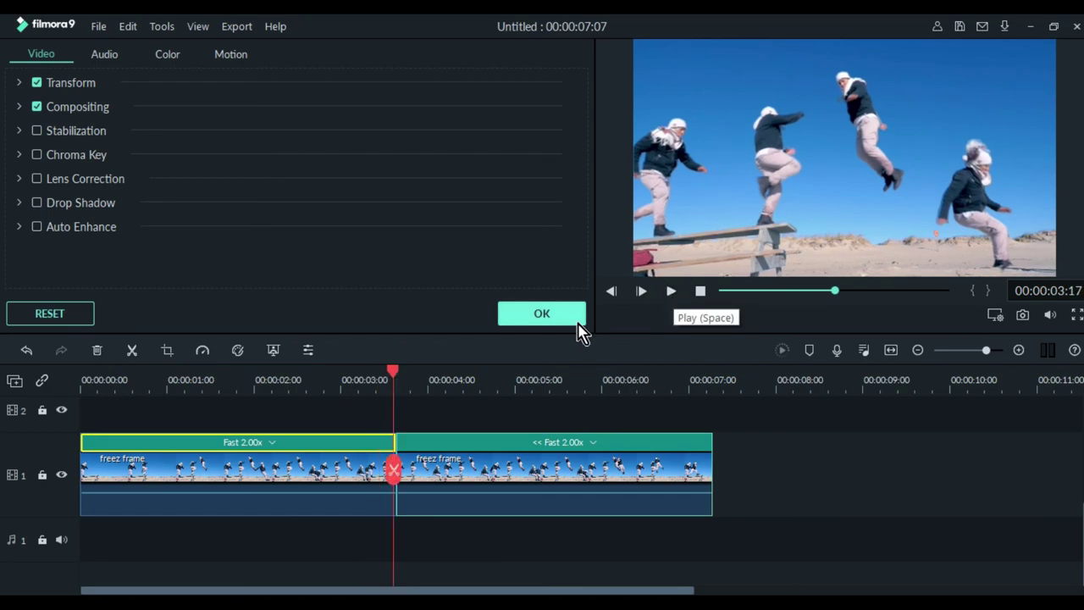